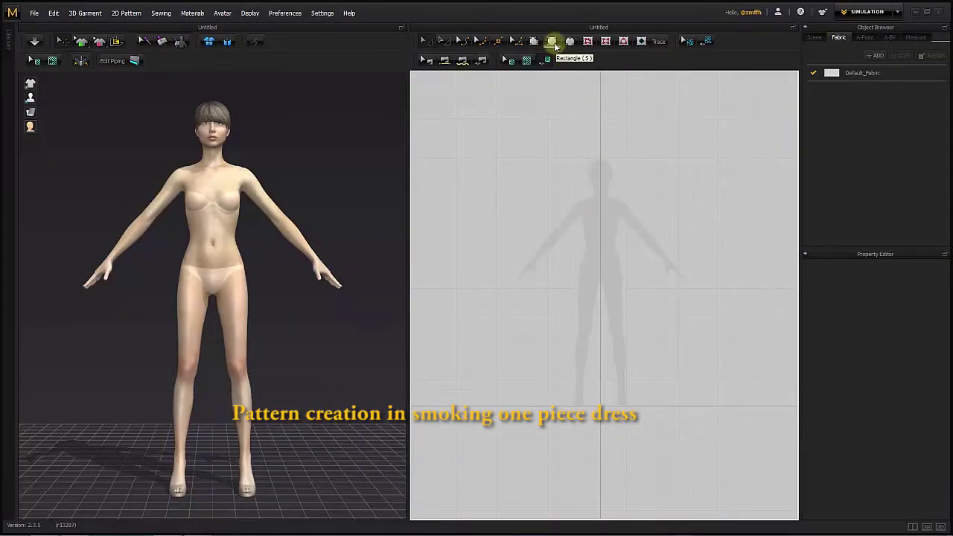
Create a 700 × 300 mm rectangle pattern in the 2D window.
{"action": "left_click", "coordinate": [554, 44]}
{"action": "left_click", "coordinate": [592, 214]}
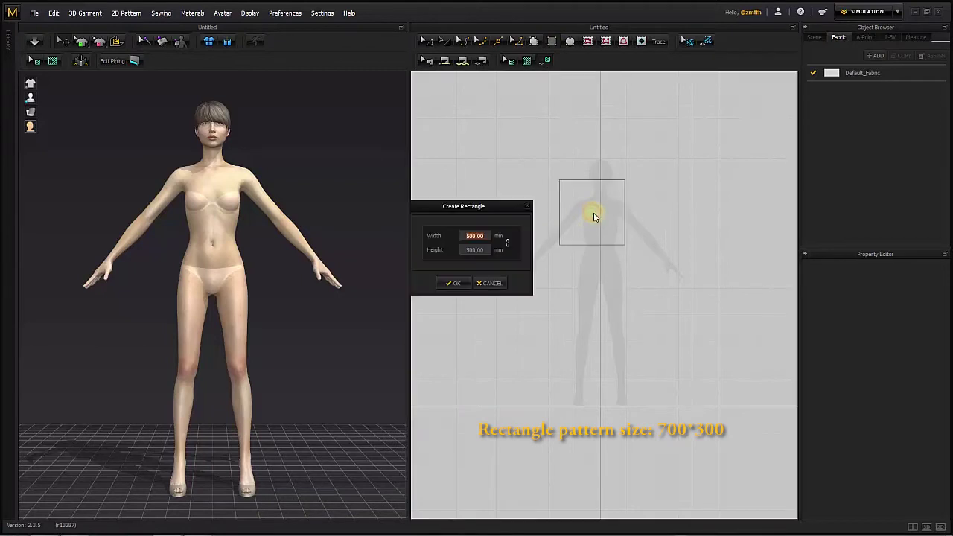
{"action": "type", "text": "700"}
{"action": "key", "text": "Tab"}
{"action": "type", "text": "300"}
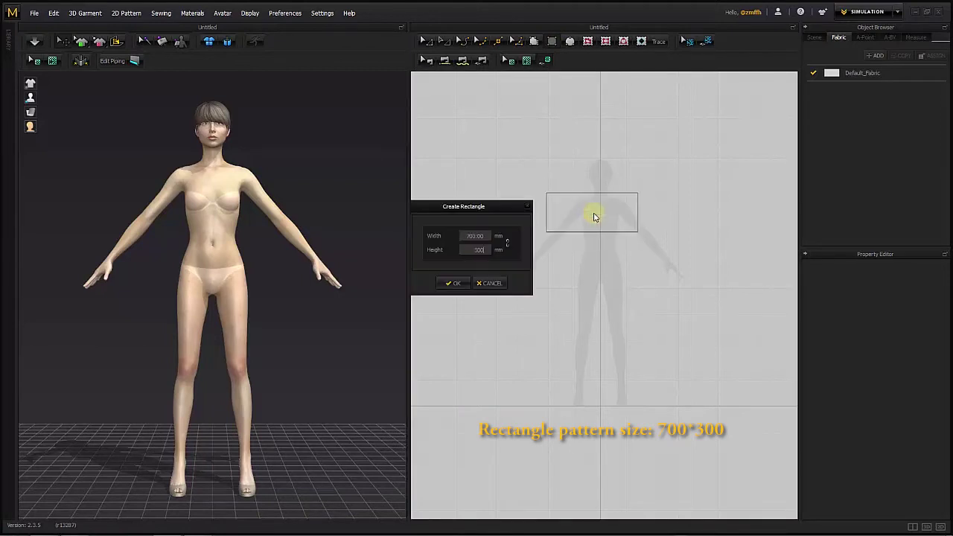
{"action": "left_click", "coordinate": [453, 283]}
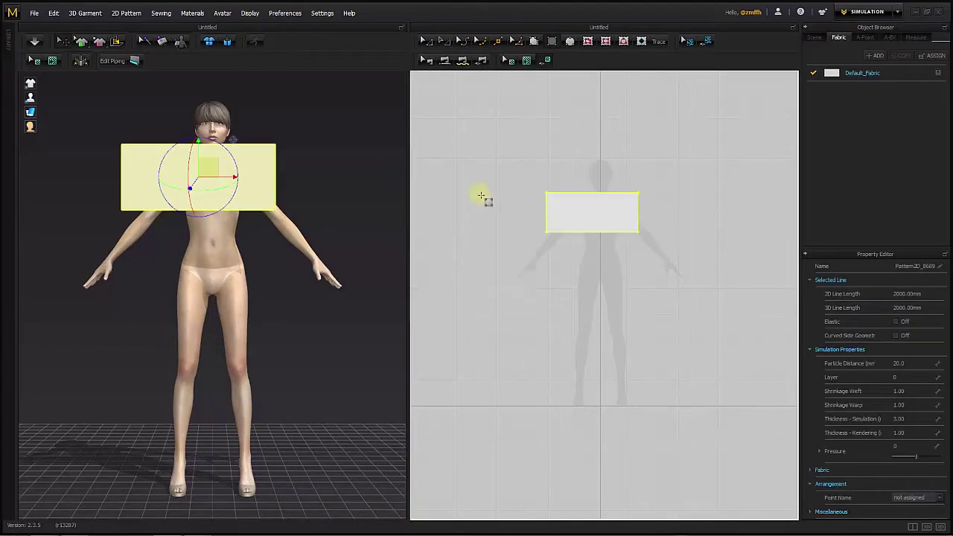
Divide the rectangle's left edge into equal parts with Uniform split.
{"action": "left_click", "coordinate": [498, 43]}
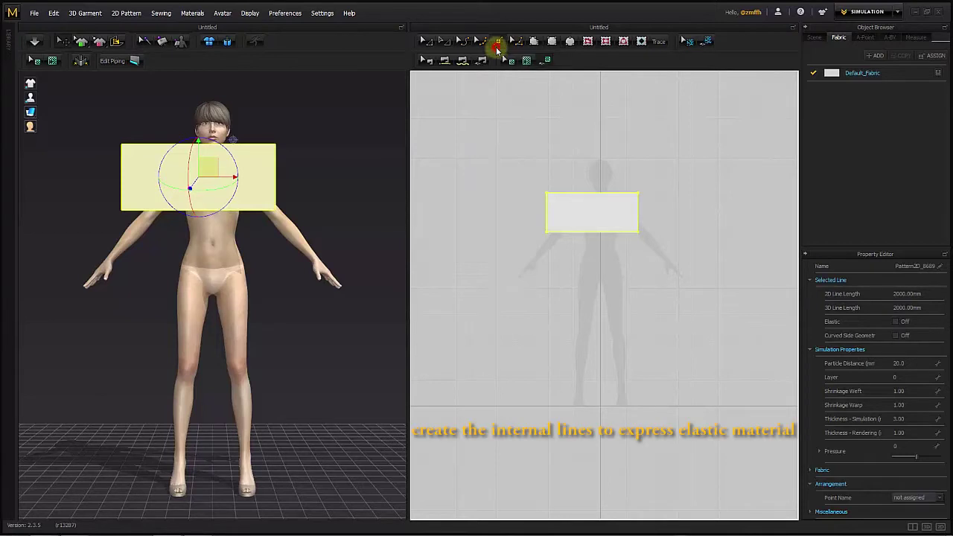
{"action": "right_click", "coordinate": [549, 200]}
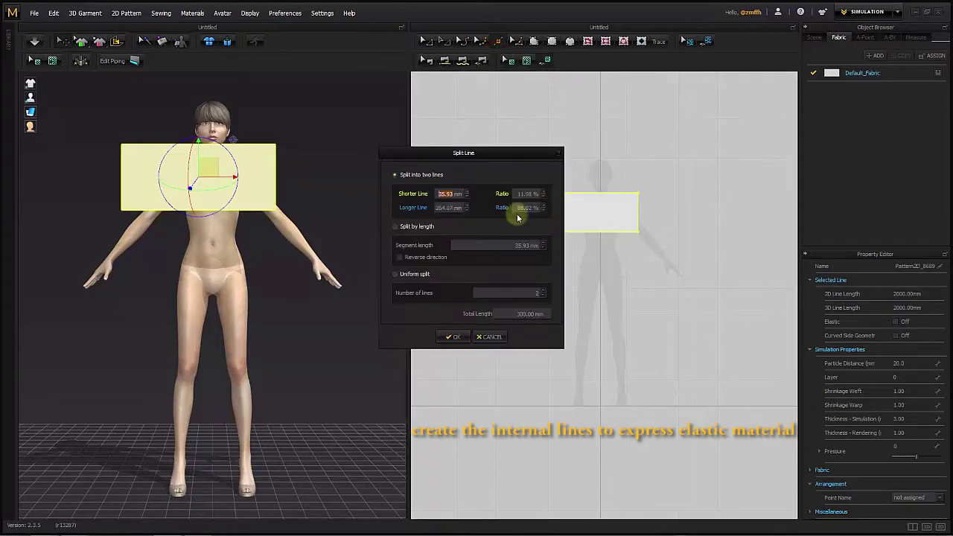
{"action": "left_click", "coordinate": [394, 276]}
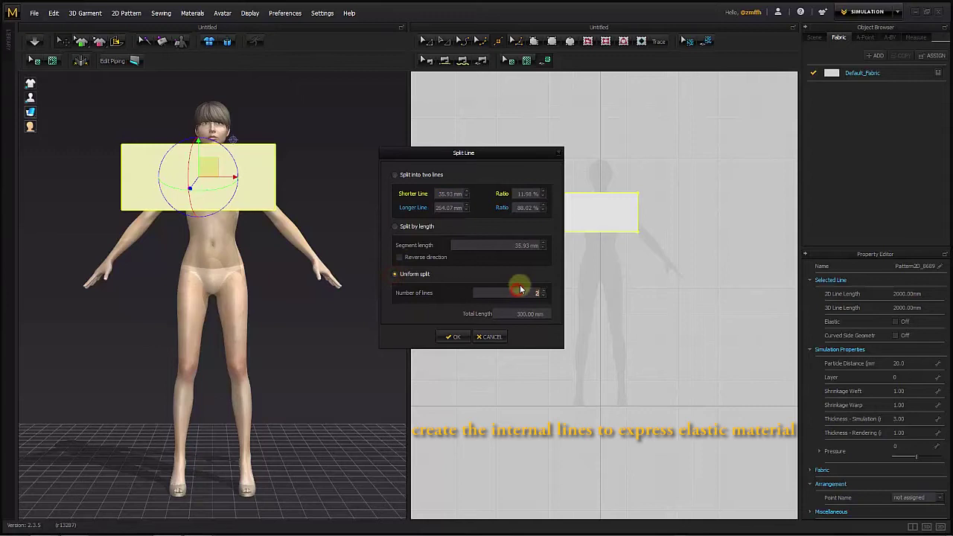
{"action": "left_click", "coordinate": [451, 337]}
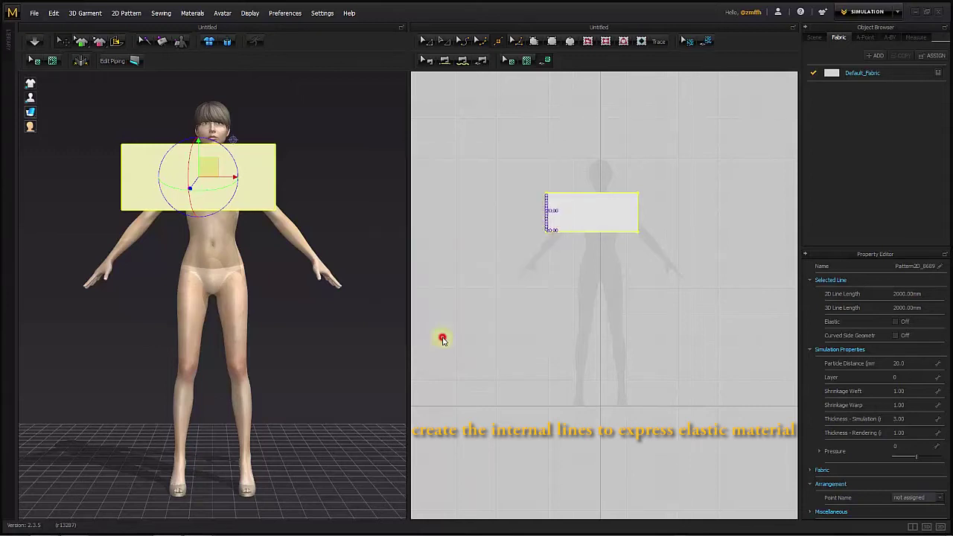
Draw horizontal internal lines from the left edge to the right edge, then select them.
{"action": "left_click", "coordinate": [587, 42]}
{"action": "scroll", "coordinate": [596, 212], "scroll_direction": "up", "scroll_amount": 5}
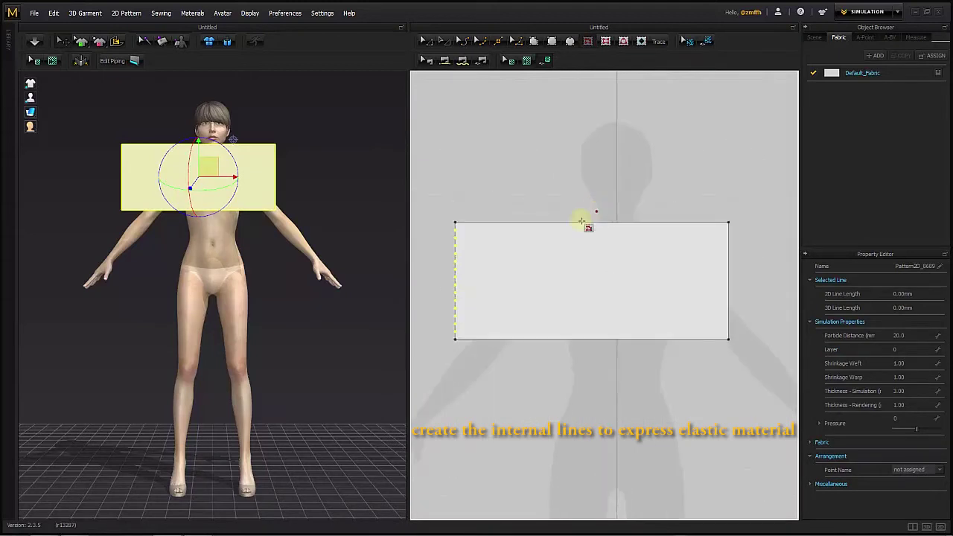
{"action": "left_click", "coordinate": [454, 231]}
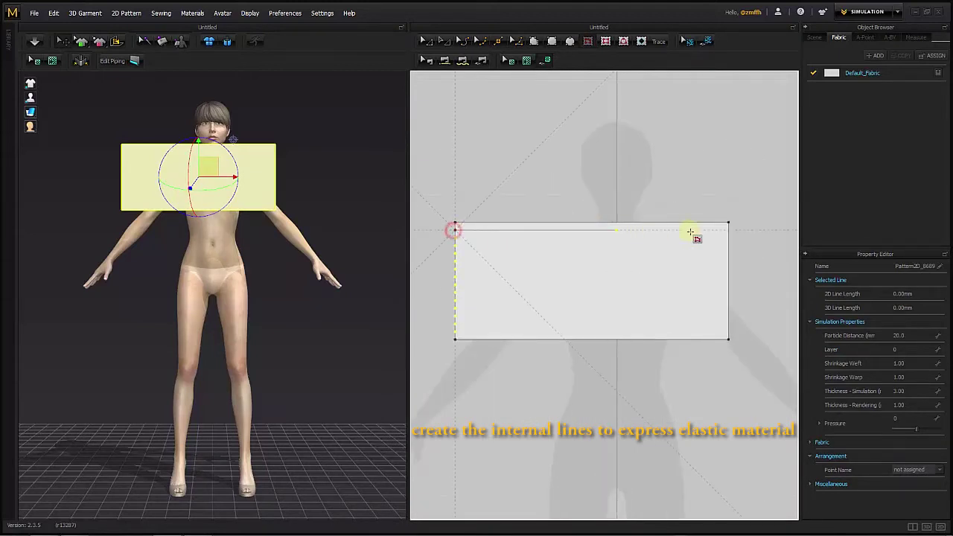
{"action": "double_click", "coordinate": [728, 230]}
{"action": "left_click", "coordinate": [458, 237]}
{"action": "double_click", "coordinate": [729, 238]}
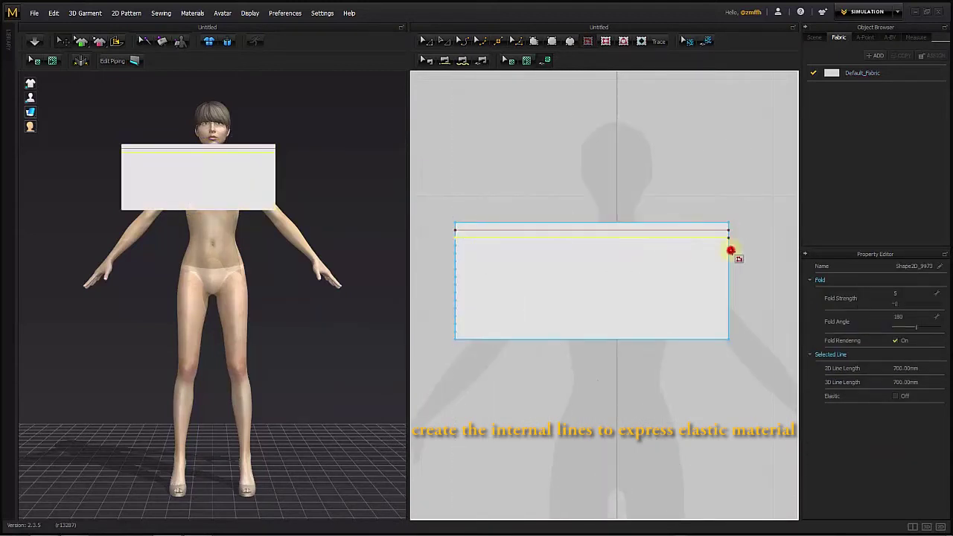
{"action": "left_click", "coordinate": [455, 246]}
{"action": "double_click", "coordinate": [729, 246]}
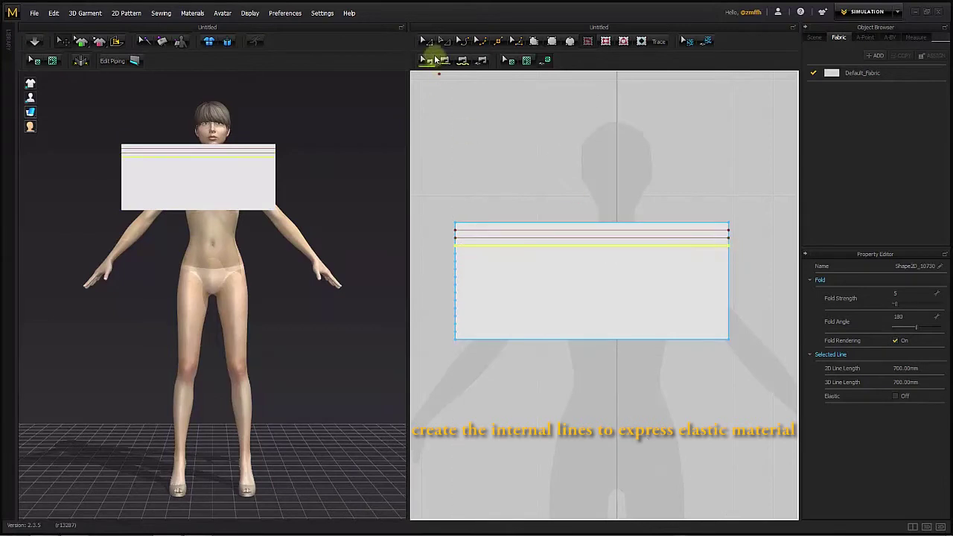
{"action": "left_click", "coordinate": [422, 42]}
{"action": "mouse_move", "coordinate": [541, 222]}
{"action": "left_mouse_down"}
{"action": "mouse_move", "coordinate": [550, 255]}
{"action": "mouse_move", "coordinate": [598, 260]}
{"action": "mouse_move", "coordinate": [609, 312]}
{"action": "mouse_move", "coordinate": [600, 332]}
{"action": "left_mouse_up"}
Create a 900 × 500 rectangle and move it below the lined pattern.
{"action": "scroll", "coordinate": [586, 358], "scroll_direction": "down", "scroll_amount": 3}
{"action": "left_click", "coordinate": [552, 41]}
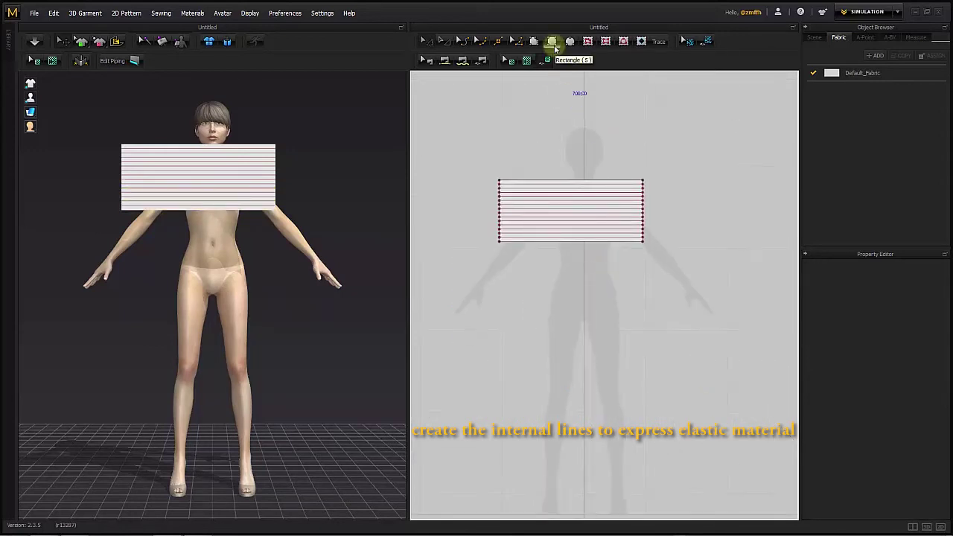
{"action": "left_click", "coordinate": [519, 283]}
{"action": "key", "text": "Tab"}
{"action": "left_click", "coordinate": [454, 283]}
{"action": "left_click", "coordinate": [443, 40]}
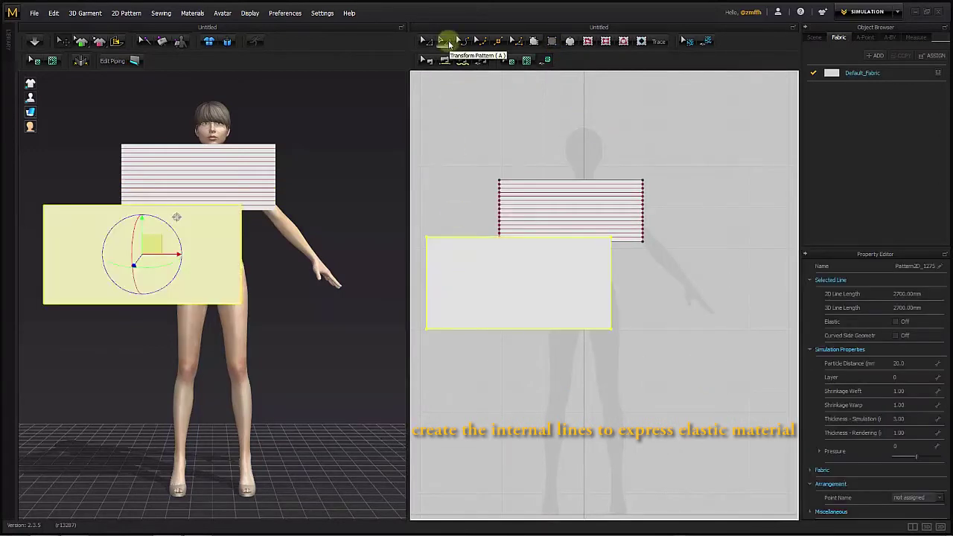
{"action": "left_click_drag", "start_coordinate": [557, 271], "coordinate": [623, 319]}
Copy both patterns and symmetric-paste mirrored copies to their right.
{"action": "left_click", "coordinate": [622, 219]}
{"action": "scroll", "coordinate": [444, 196], "scroll_direction": "down", "scroll_amount": 2}
{"action": "left_click_drag", "start_coordinate": [444, 195], "coordinate": [619, 381]}
{"action": "right_click", "coordinate": [547, 311]}
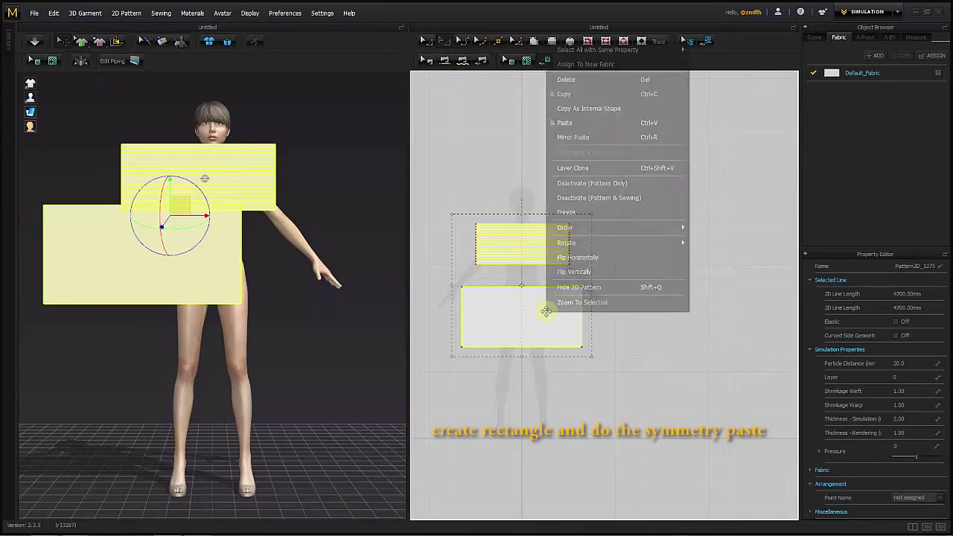
{"action": "left_click", "coordinate": [591, 95]}
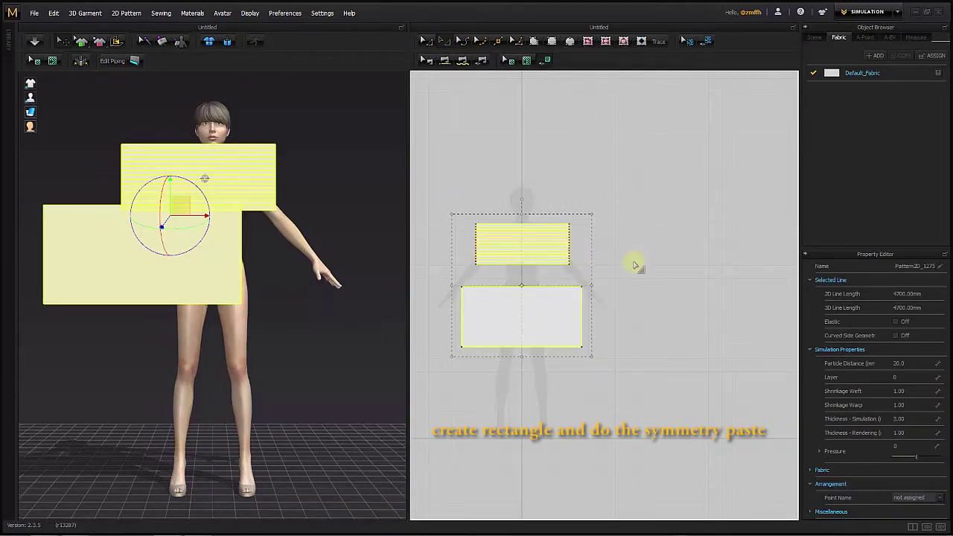
{"action": "left_click", "coordinate": [632, 262]}
{"action": "right_click", "coordinate": [635, 265]}
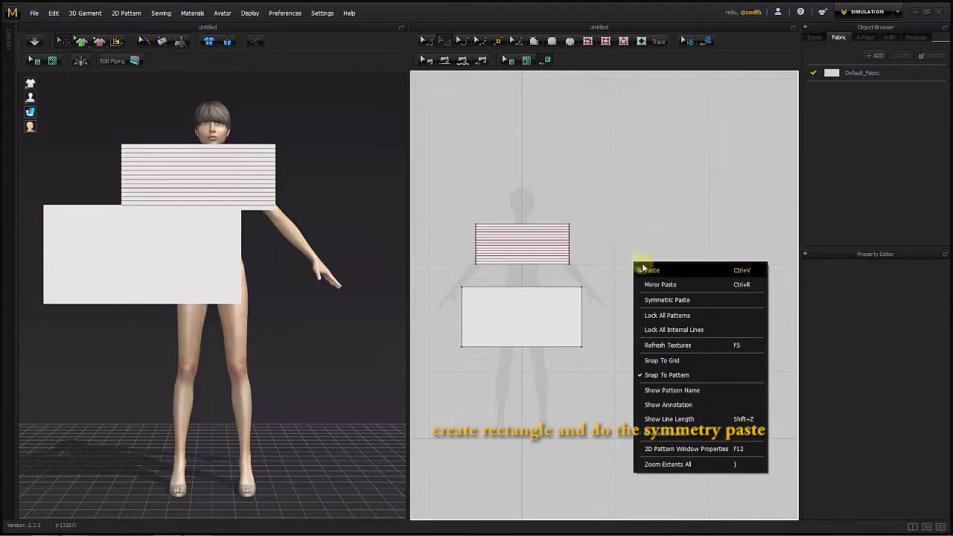
{"action": "left_click", "coordinate": [707, 300]}
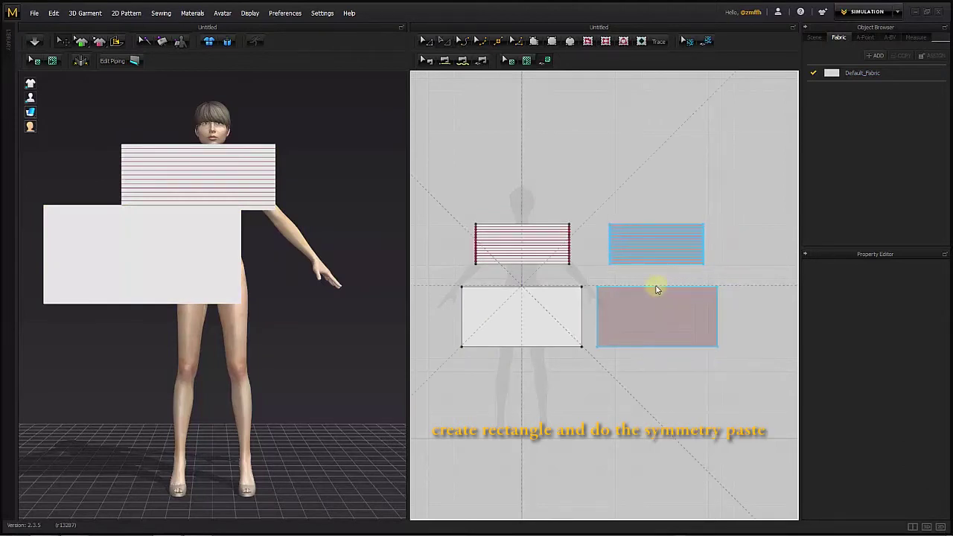
{"action": "left_click", "coordinate": [657, 288]}
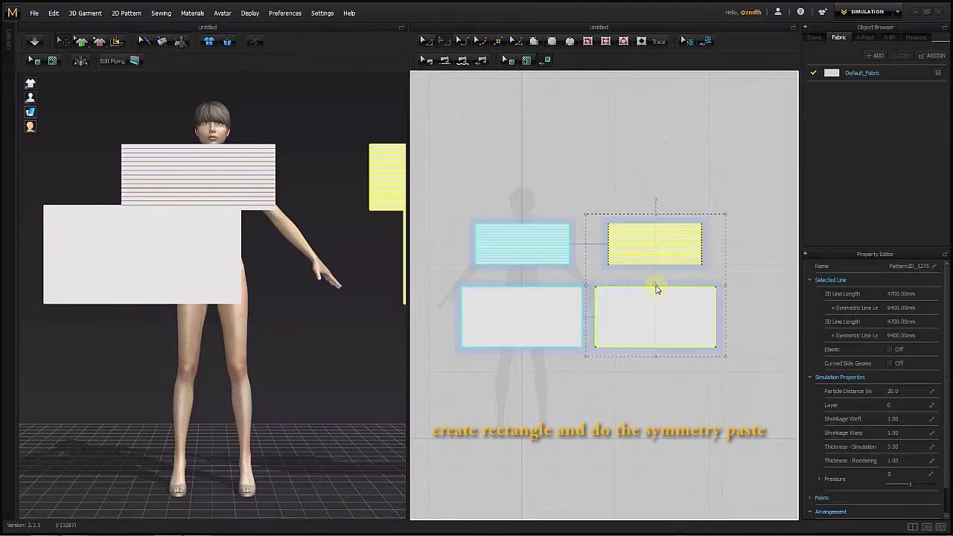
Free-sew the two lined pieces' inner side edges together and their outer side edges together.
{"action": "left_click", "coordinate": [582, 188]}
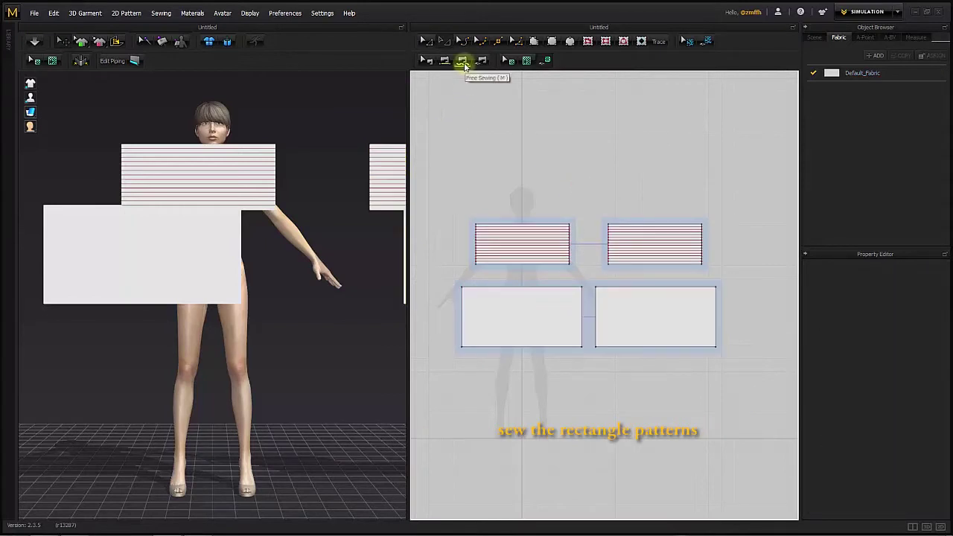
{"action": "left_click", "coordinate": [464, 64]}
{"action": "left_click", "coordinate": [568, 224]}
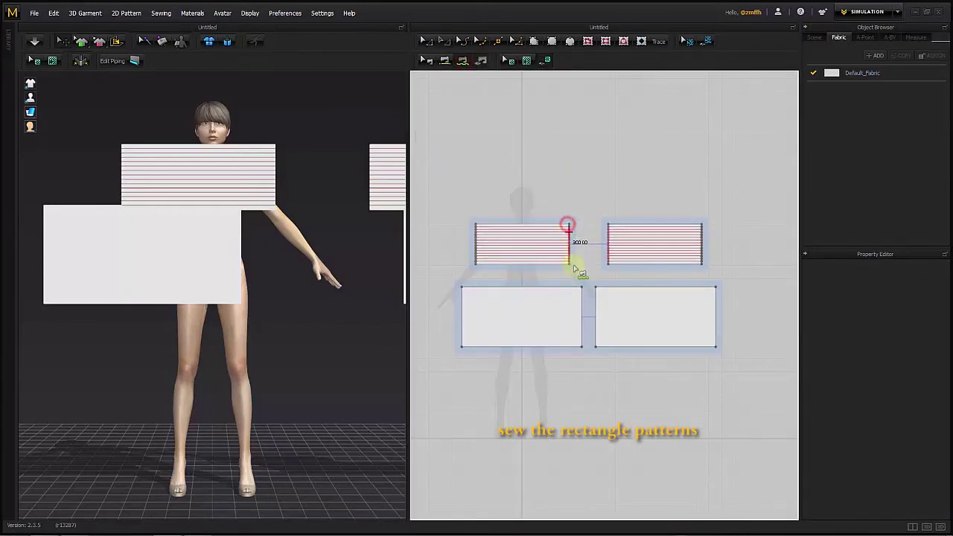
{"action": "left_click", "coordinate": [572, 266]}
{"action": "left_click", "coordinate": [608, 224]}
{"action": "left_click", "coordinate": [610, 265]}
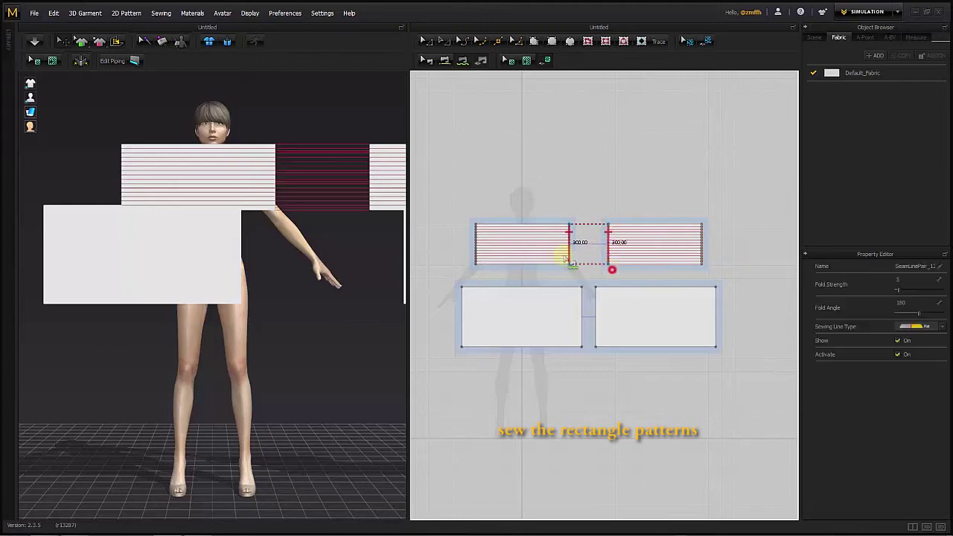
{"action": "left_click", "coordinate": [477, 264]}
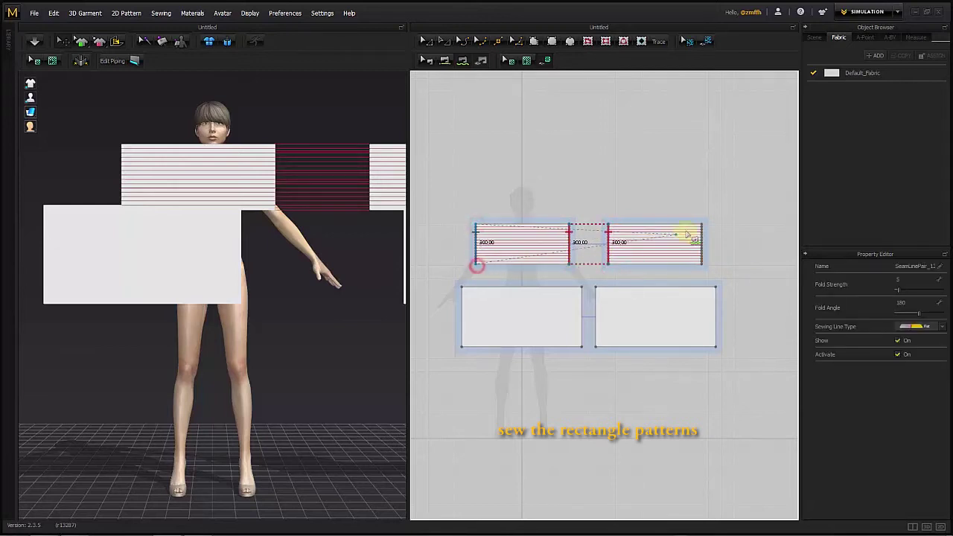
{"action": "left_click", "coordinate": [703, 223]}
{"action": "left_click", "coordinate": [703, 264]}
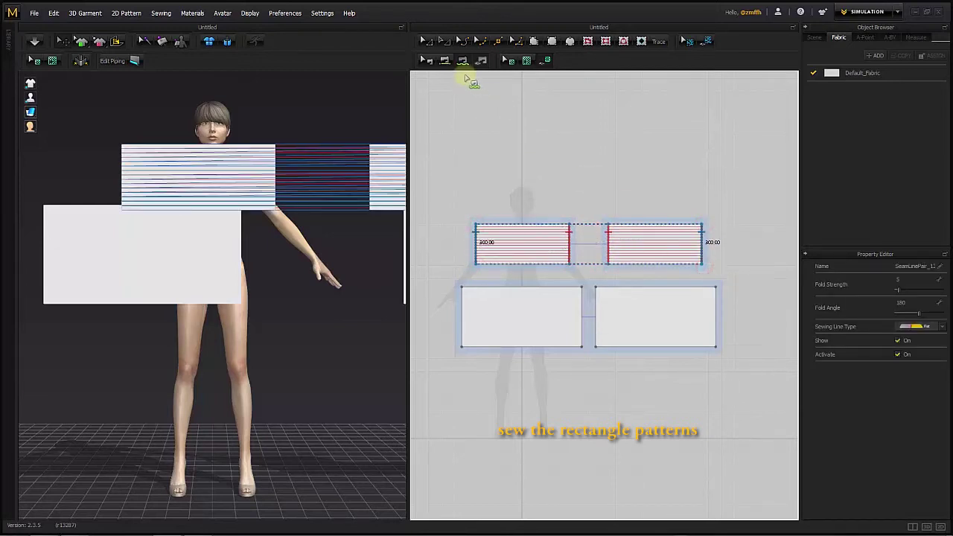
Segment-sew both bodice bottoms to the skirt tops and join the skirt pieces' inner and outer edges.
{"action": "left_click", "coordinate": [445, 61]}
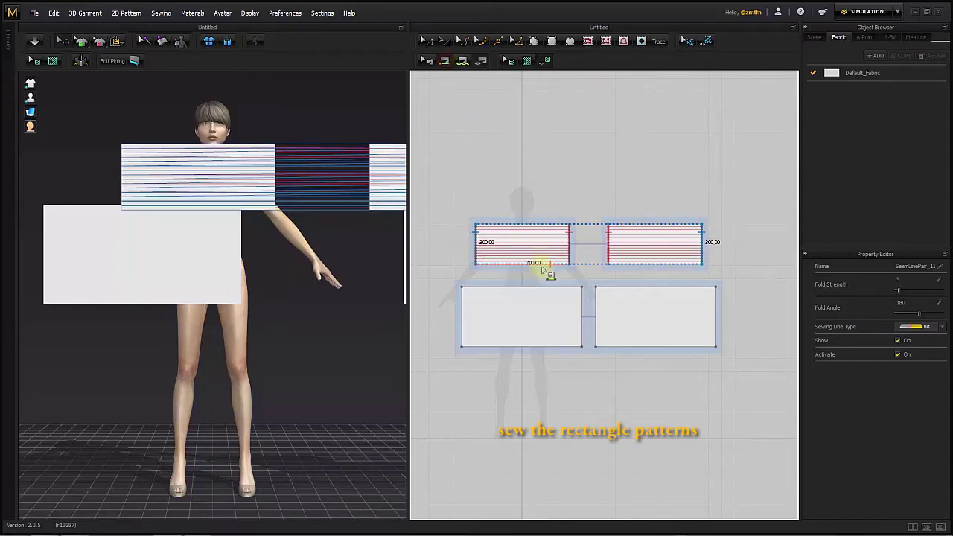
{"action": "left_click", "coordinate": [557, 286]}
{"action": "left_click", "coordinate": [617, 266]}
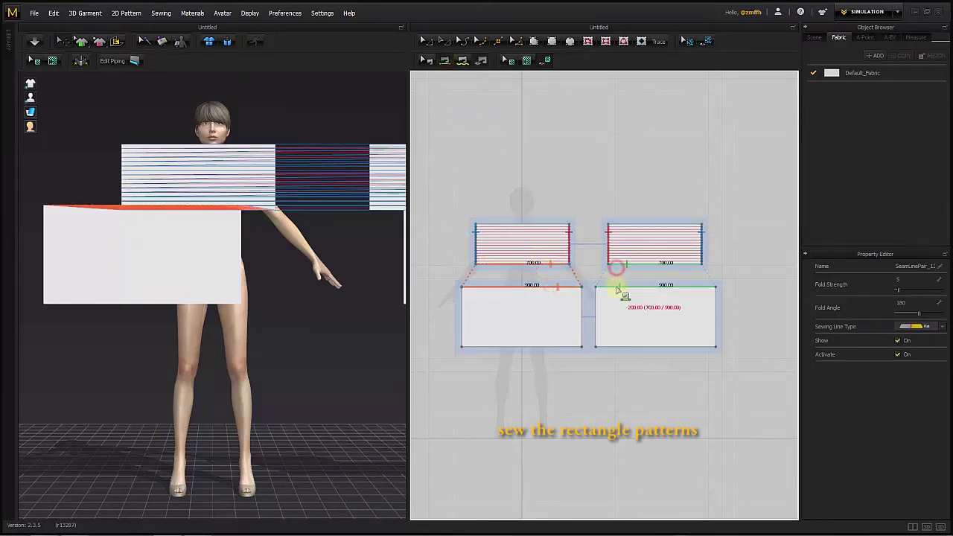
{"action": "left_click", "coordinate": [616, 287]}
{"action": "left_click", "coordinate": [581, 298]}
{"action": "left_click", "coordinate": [597, 307]}
{"action": "left_click", "coordinate": [461, 302]}
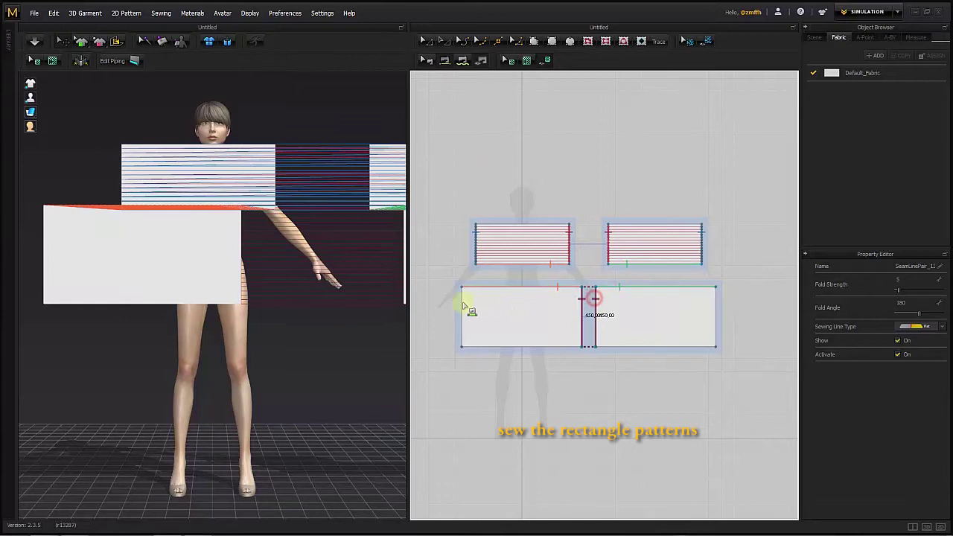
{"action": "left_click", "coordinate": [716, 304]}
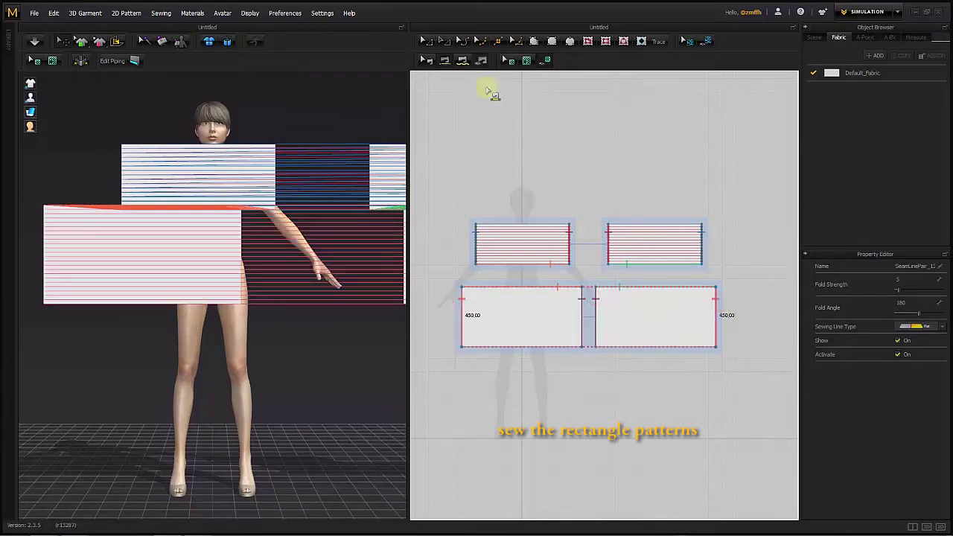
Show arrangement points and place the front bodice panel on the chest and the front skirt panel on the belly.
{"action": "left_click", "coordinate": [445, 41]}
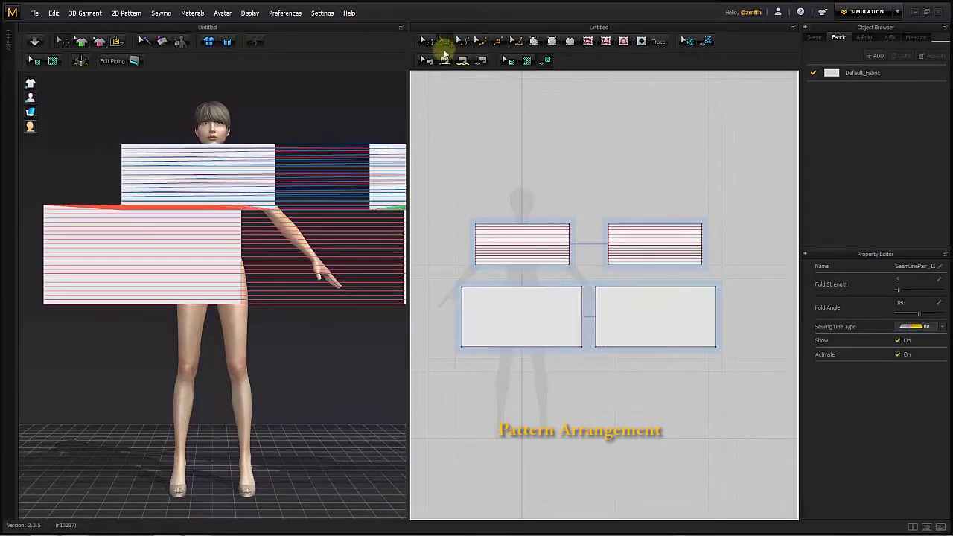
{"action": "left_click_drag", "start_coordinate": [453, 200], "coordinate": [552, 265]}
{"action": "left_click_drag", "start_coordinate": [740, 378], "coordinate": [739, 378]}
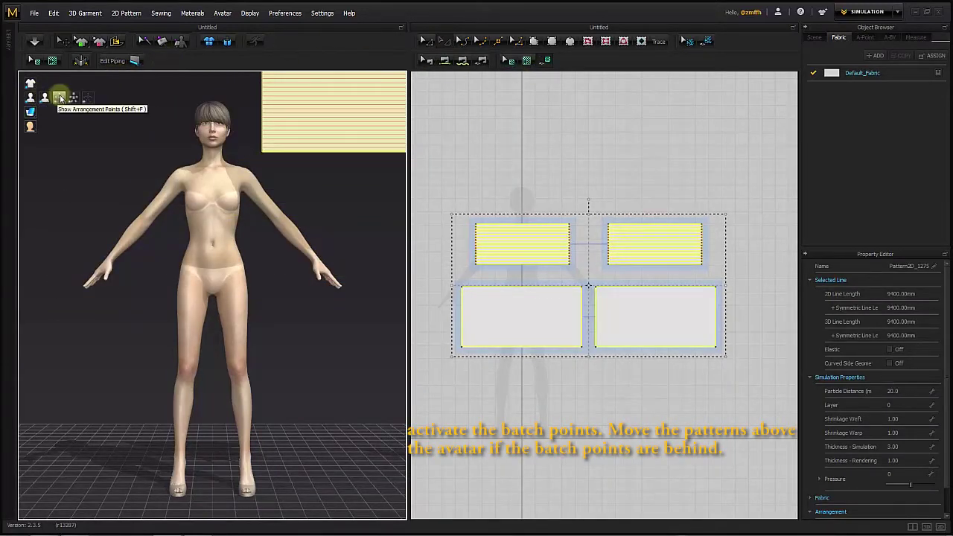
{"action": "left_click", "coordinate": [59, 97]}
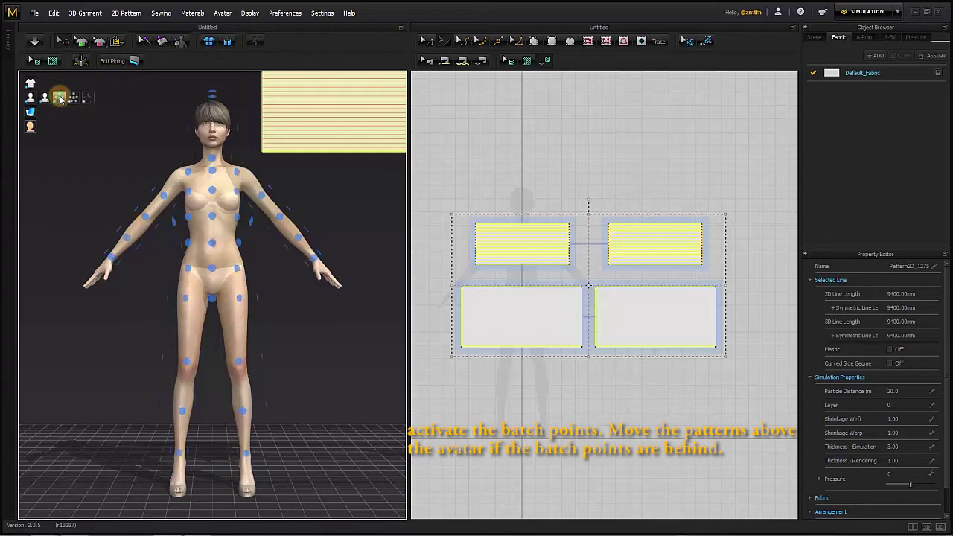
{"action": "left_click", "coordinate": [434, 212]}
{"action": "left_click_drag", "start_coordinate": [532, 257], "coordinate": [587, 270]}
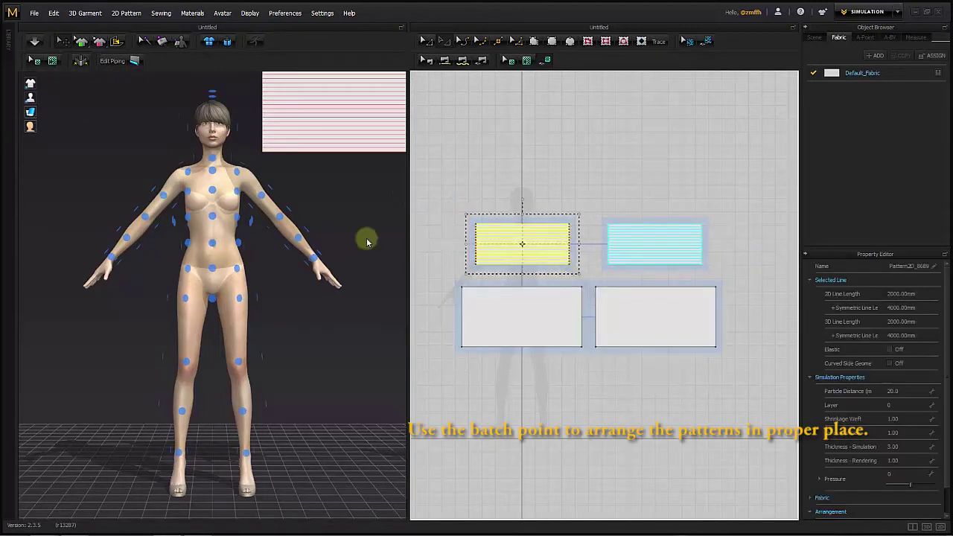
{"action": "left_click", "coordinate": [212, 217]}
{"action": "left_click_drag", "start_coordinate": [462, 283], "coordinate": [504, 310]}
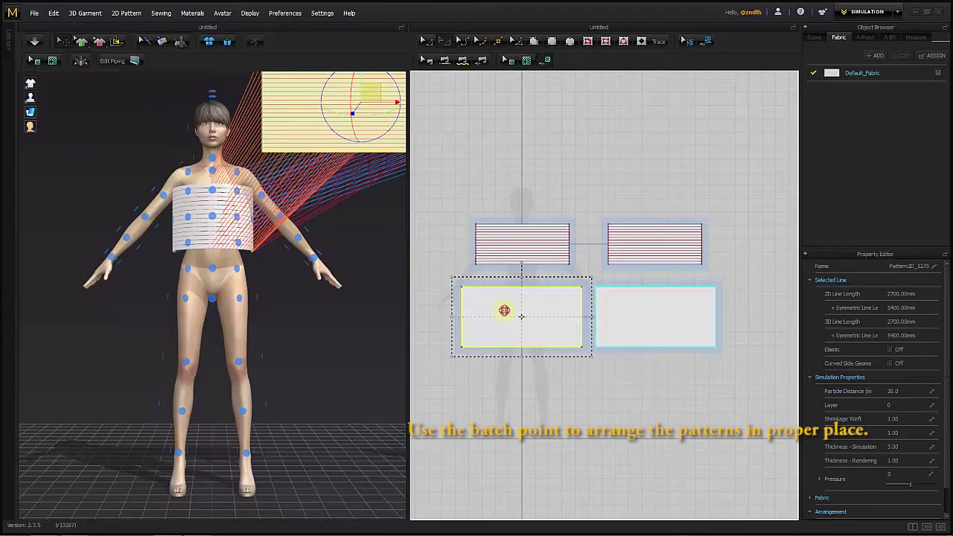
{"action": "left_click", "coordinate": [210, 271]}
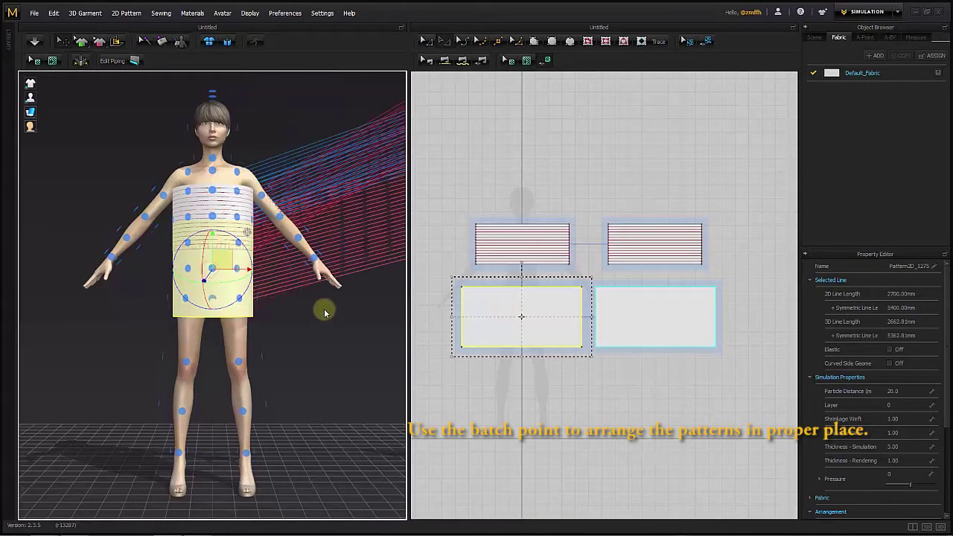
Place the back bodice panel on the upper back and the back skirt panel around the hips.
{"action": "right_click_drag", "start_coordinate": [305, 309], "coordinate": [102, 312]}
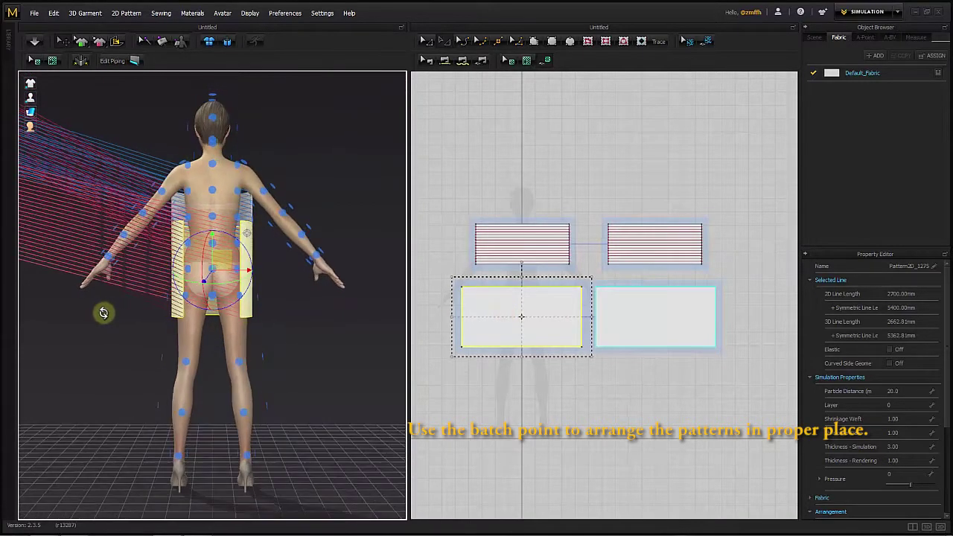
{"action": "left_click", "coordinate": [603, 222]}
{"action": "left_click_drag", "start_coordinate": [596, 193], "coordinate": [742, 290]}
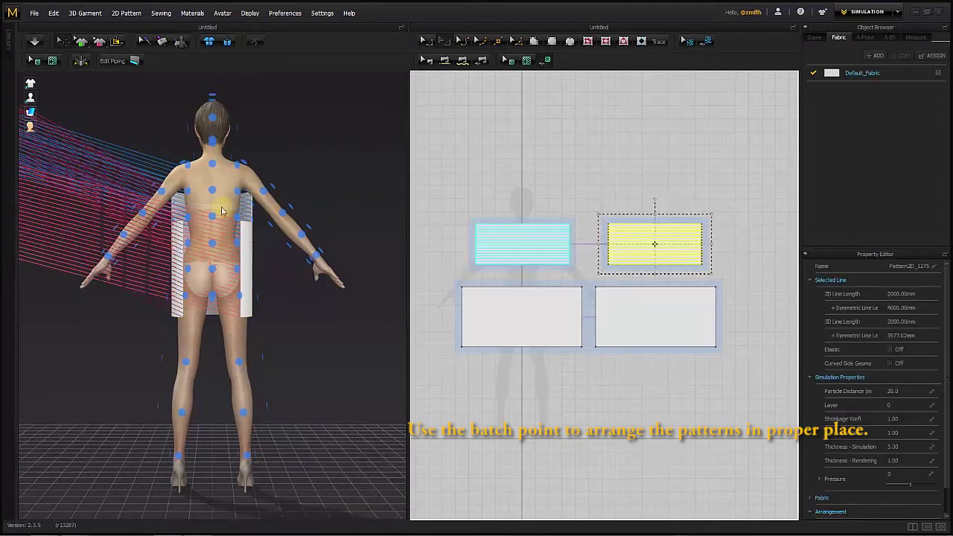
{"action": "left_click", "coordinate": [212, 216]}
{"action": "left_click", "coordinate": [649, 313]}
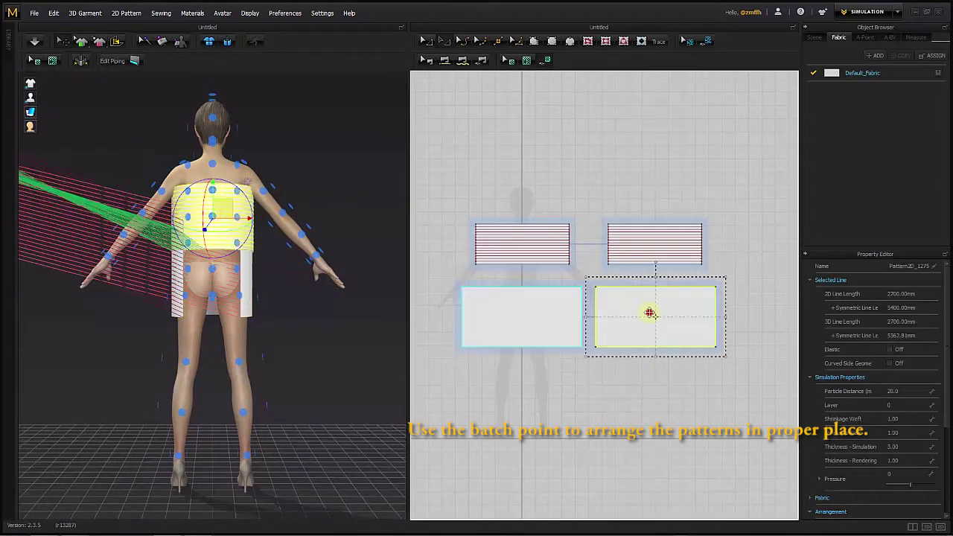
{"action": "left_click", "coordinate": [213, 271]}
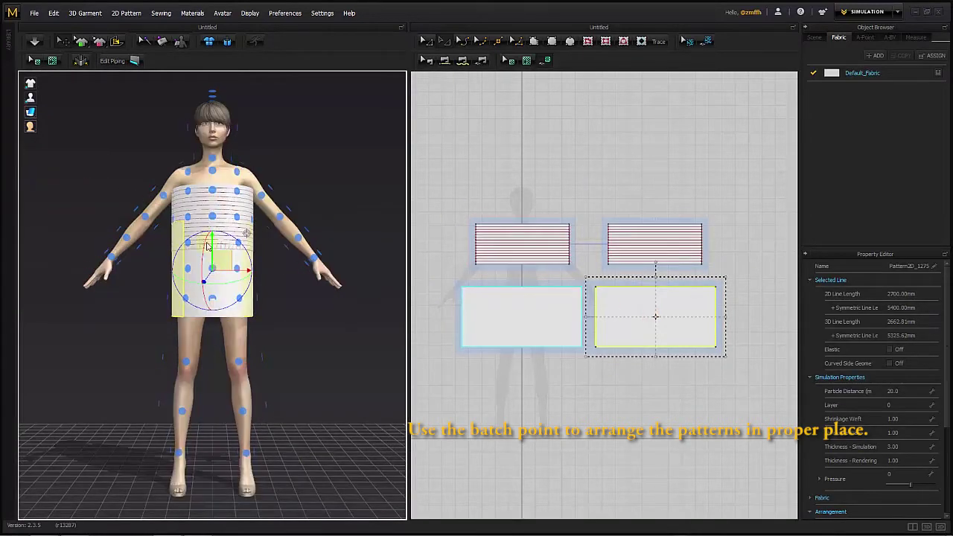
{"action": "right_click_drag", "start_coordinate": [145, 239], "coordinate": [198, 281]}
{"action": "scroll", "coordinate": [198, 281], "scroll_direction": "up", "scroll_amount": 5}
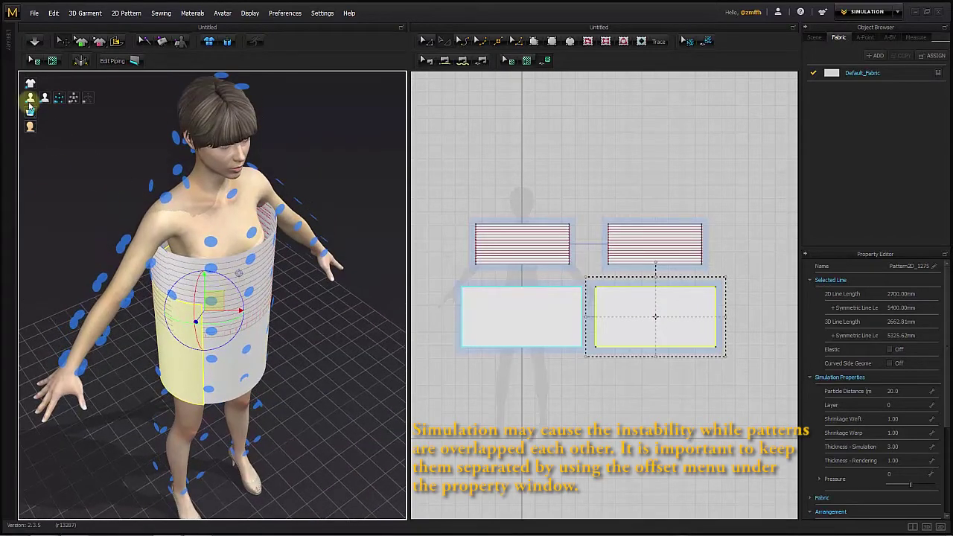
Hide the avatar and set the bodice panels' arrangement offset to 66.
{"action": "left_click", "coordinate": [44, 100]}
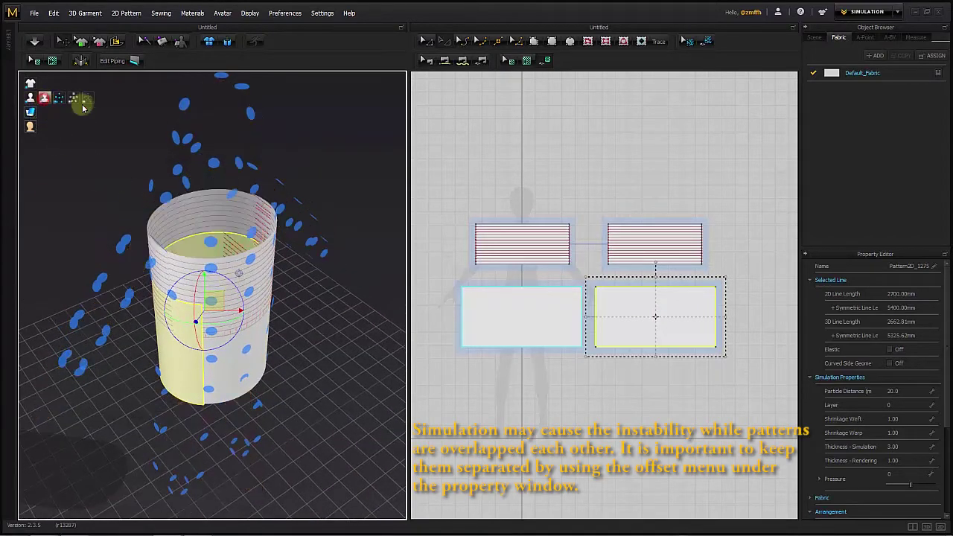
{"action": "left_click", "coordinate": [441, 210]}
{"action": "left_click", "coordinate": [187, 220]}
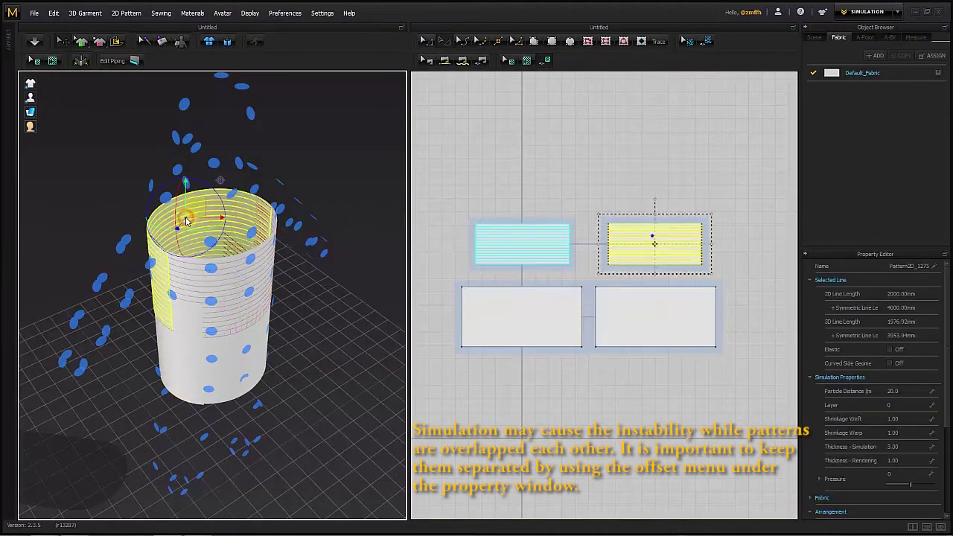
{"action": "left_click", "coordinate": [231, 291]}
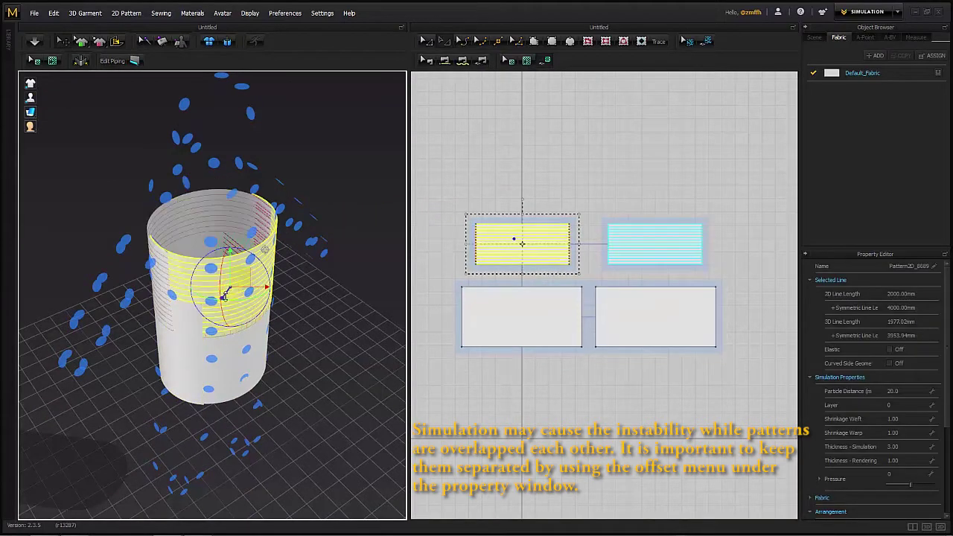
{"action": "left_click", "coordinate": [180, 371]}
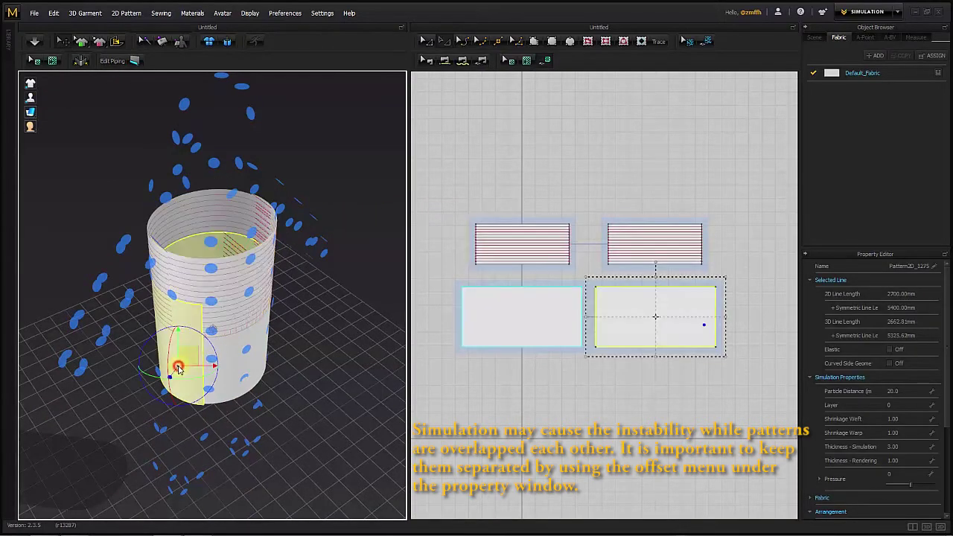
{"action": "left_click", "coordinate": [232, 367]}
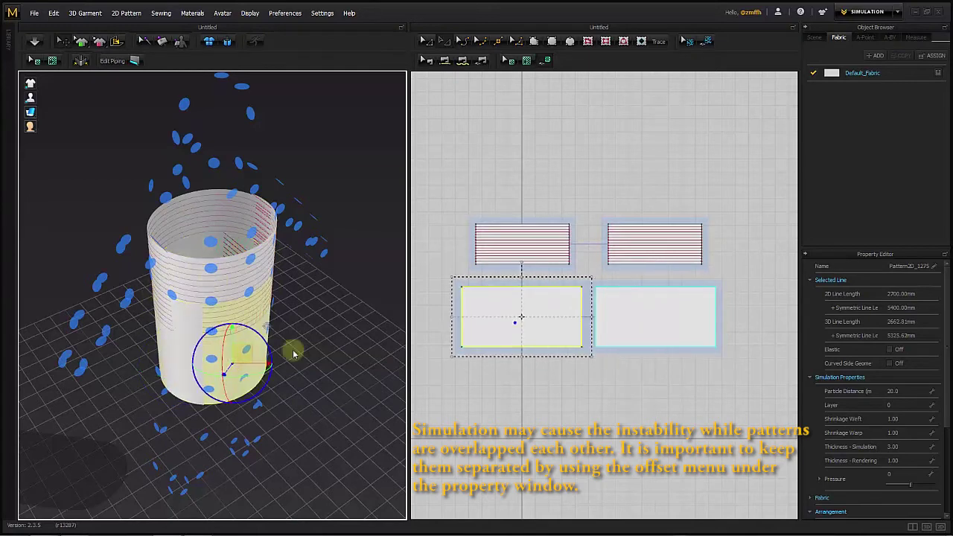
{"action": "left_click", "coordinate": [316, 358]}
{"action": "key", "text": "2"}
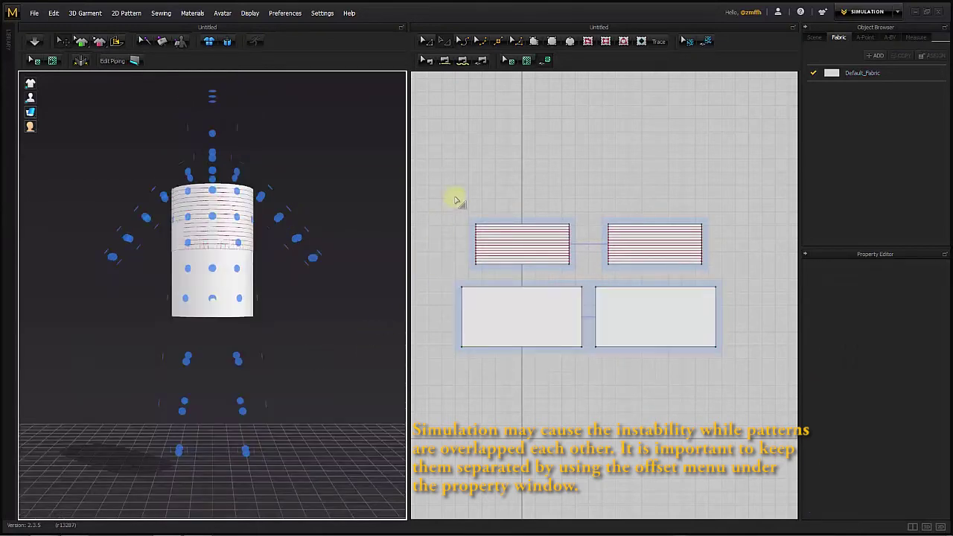
{"action": "left_click_drag", "start_coordinate": [454, 196], "coordinate": [789, 322]}
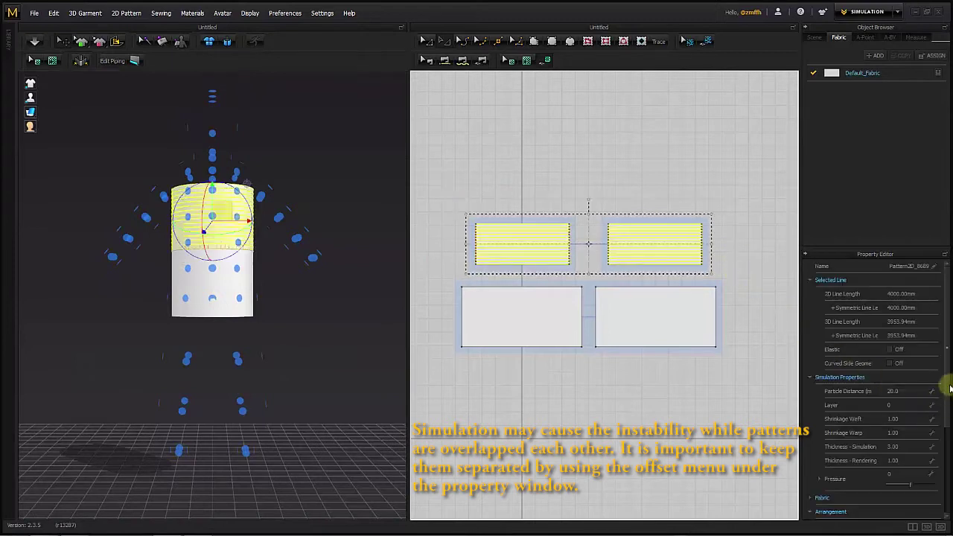
{"action": "left_click_drag", "start_coordinate": [950, 389], "coordinate": [917, 481]}
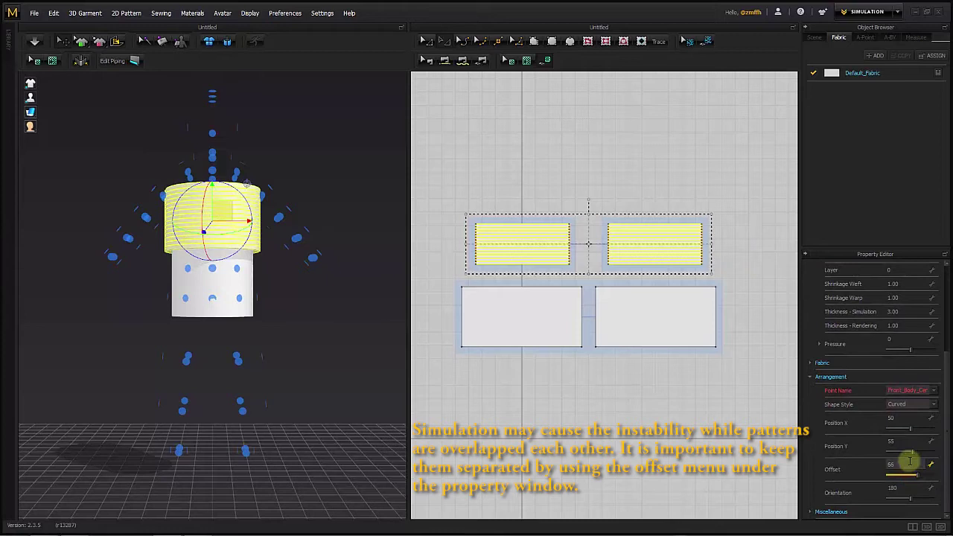
Raise both skirt panels' arrangement offset to 90.
{"action": "left_click", "coordinate": [558, 310]}
{"action": "left_click", "coordinate": [638, 320], "text": "shift"}
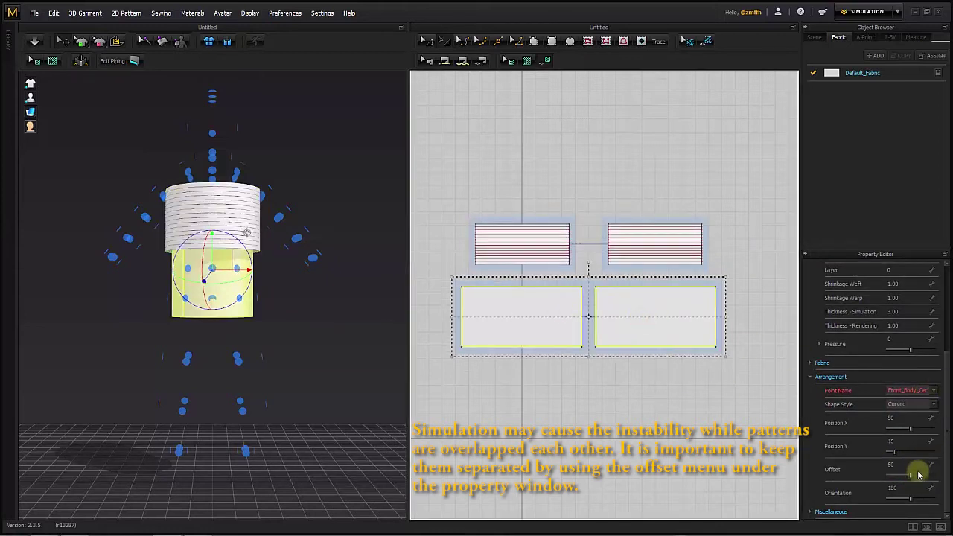
{"action": "left_click_drag", "start_coordinate": [914, 478], "coordinate": [930, 484]}
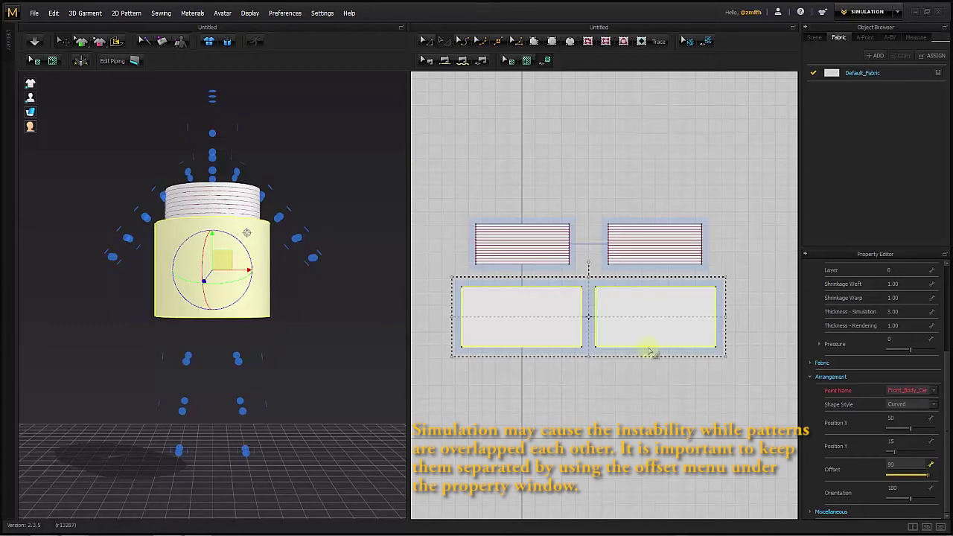
{"action": "left_click", "coordinate": [328, 300]}
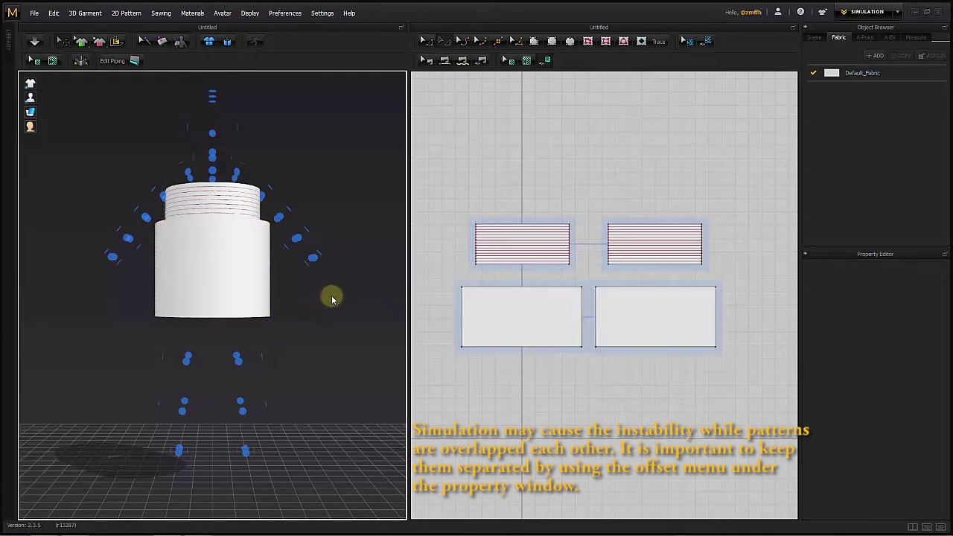
Move both skirt panels lower on the body so they sit below the bodice.
{"action": "right_click_drag", "start_coordinate": [333, 300], "coordinate": [216, 304]}
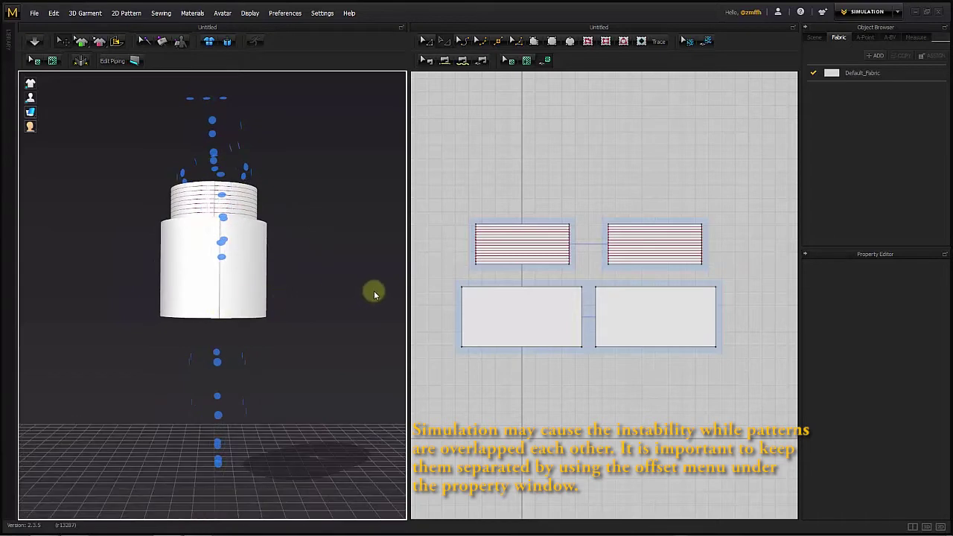
{"action": "left_click", "coordinate": [534, 302]}
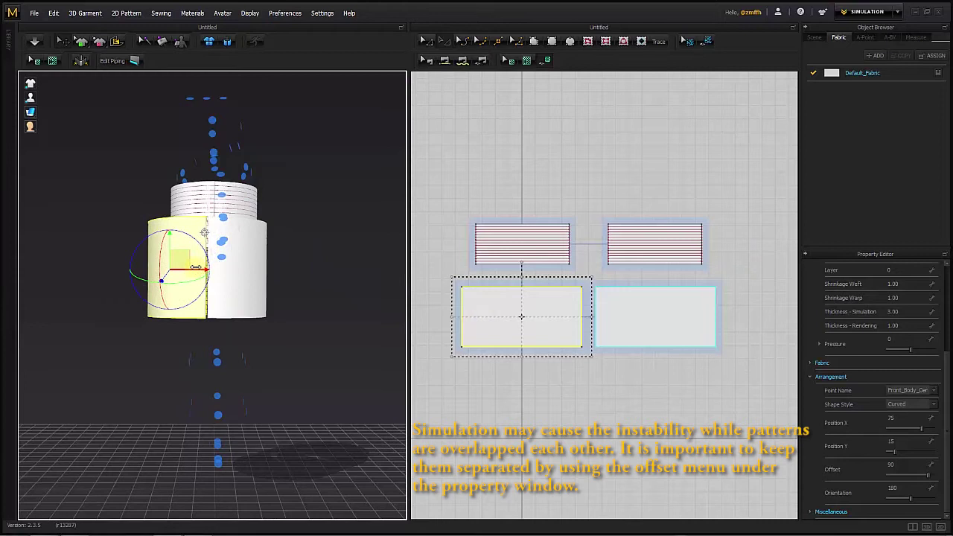
{"action": "left_click", "coordinate": [261, 238]}
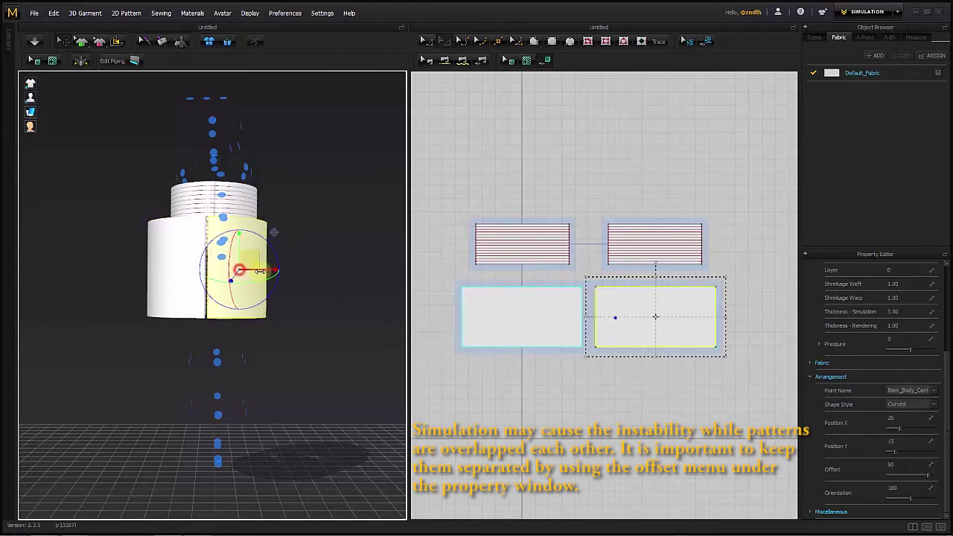
{"action": "left_click", "coordinate": [179, 276], "text": "shift"}
{"action": "left_click_drag", "start_coordinate": [177, 270], "coordinate": [176, 305]}
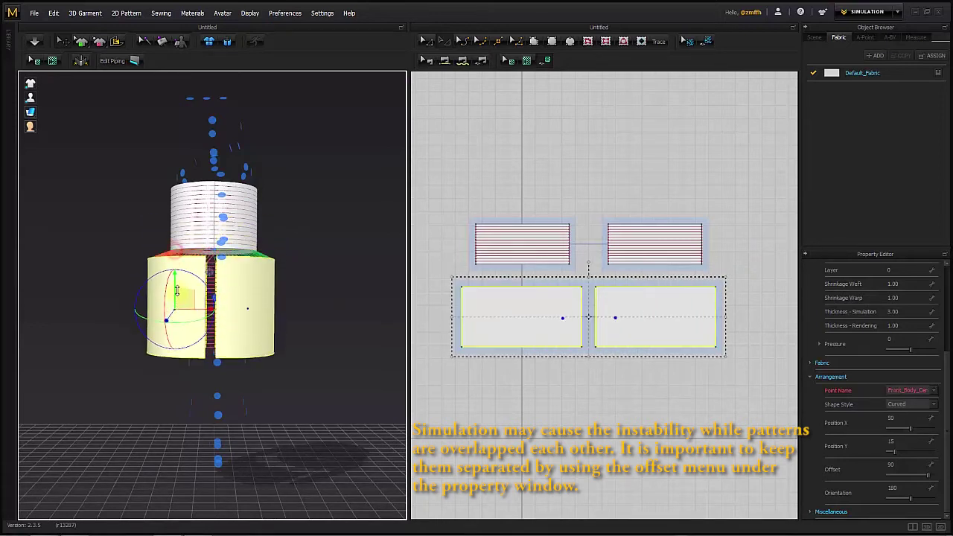
{"action": "left_click", "coordinate": [281, 237]}
{"action": "left_click", "coordinate": [249, 206]}
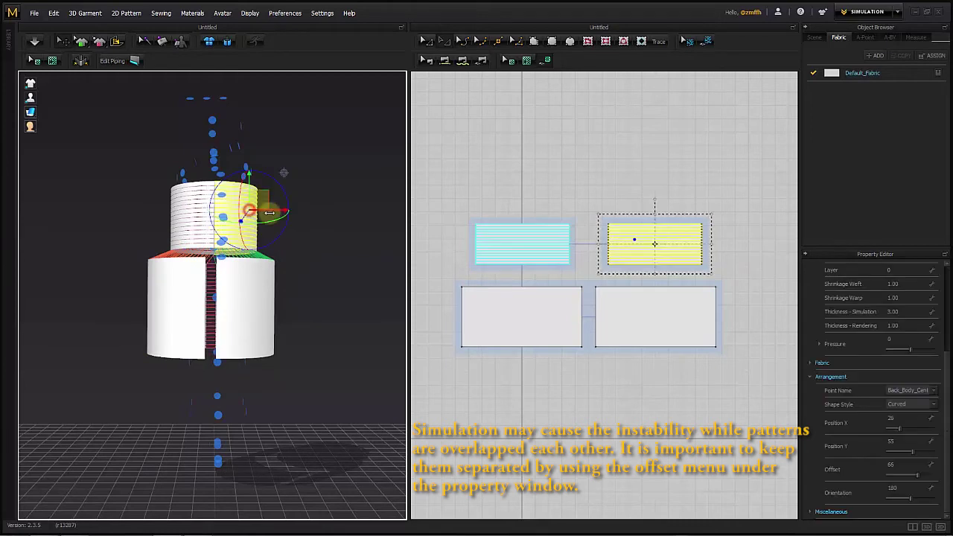
{"action": "left_click", "coordinate": [291, 337]}
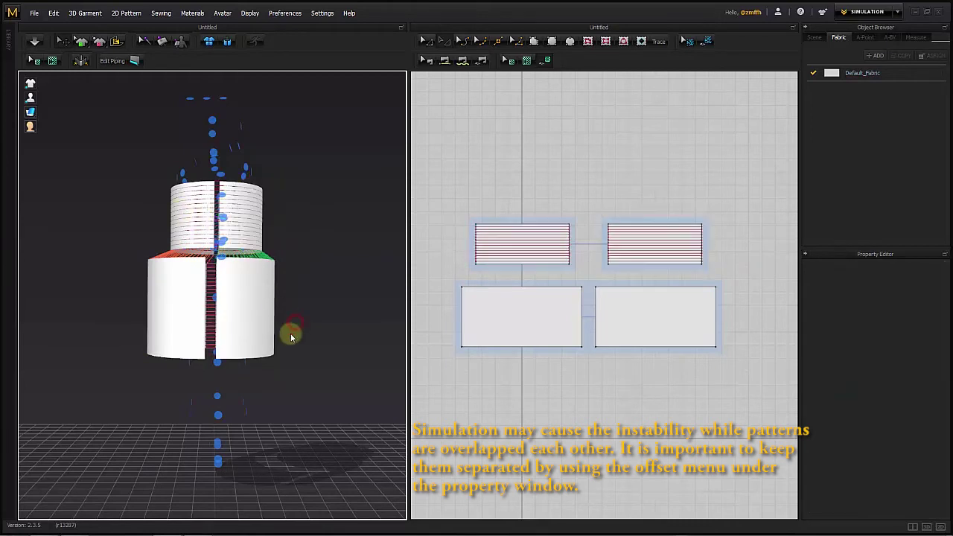
{"action": "key", "text": "2"}
{"action": "mouse_move", "coordinate": [31, 99]}
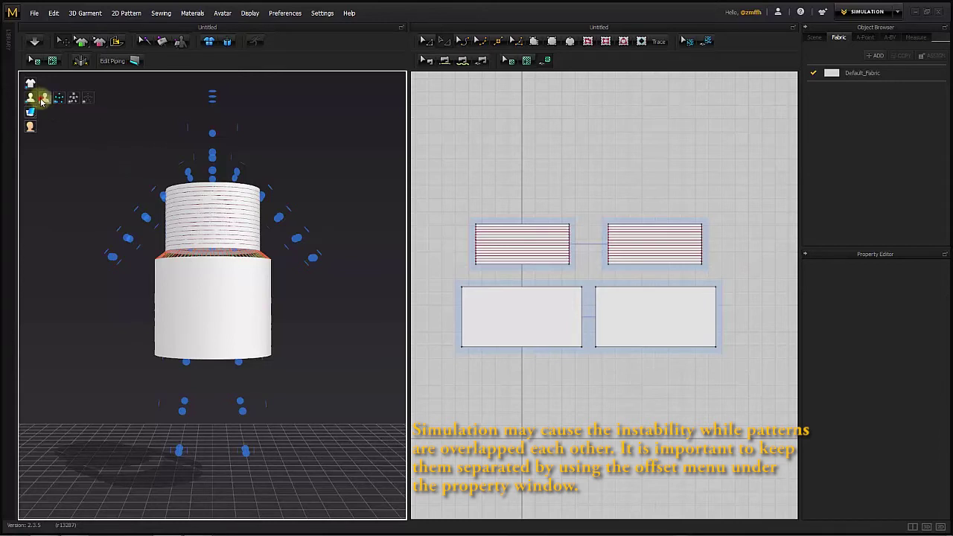
Show the avatar, box-pin the bodice panels' top edges, and run the simulation.
{"action": "left_click", "coordinate": [43, 99]}
{"action": "left_click", "coordinate": [57, 101]}
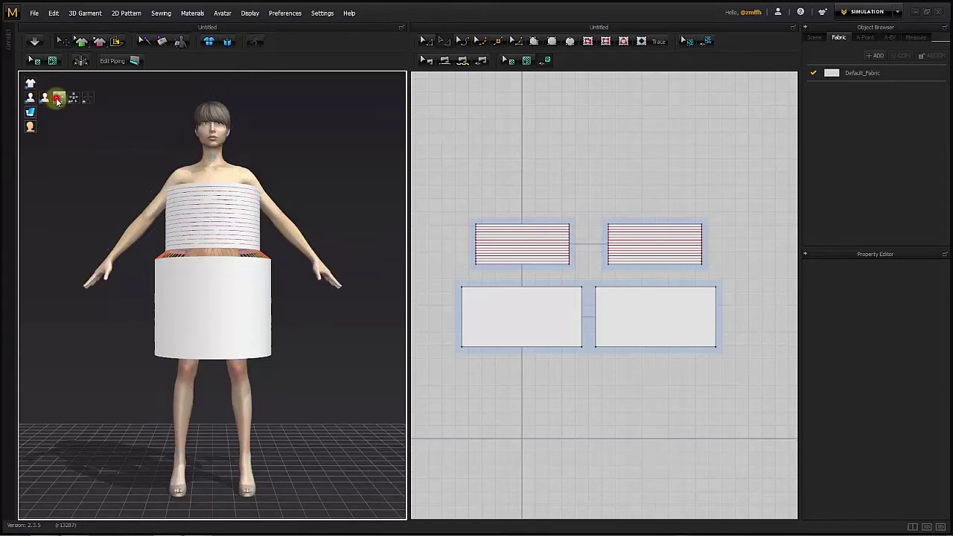
{"action": "left_click", "coordinate": [100, 42]}
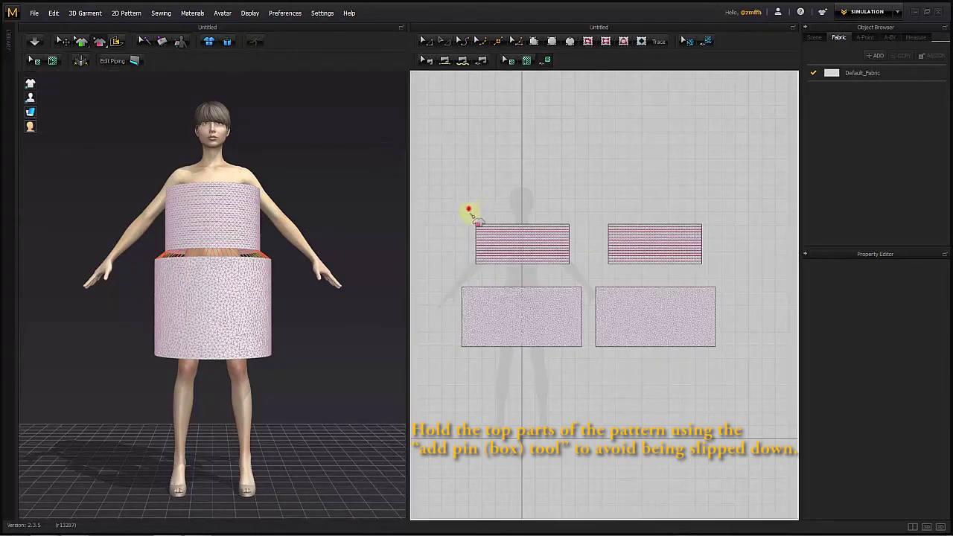
{"action": "left_click_drag", "start_coordinate": [468, 208], "coordinate": [719, 224]}
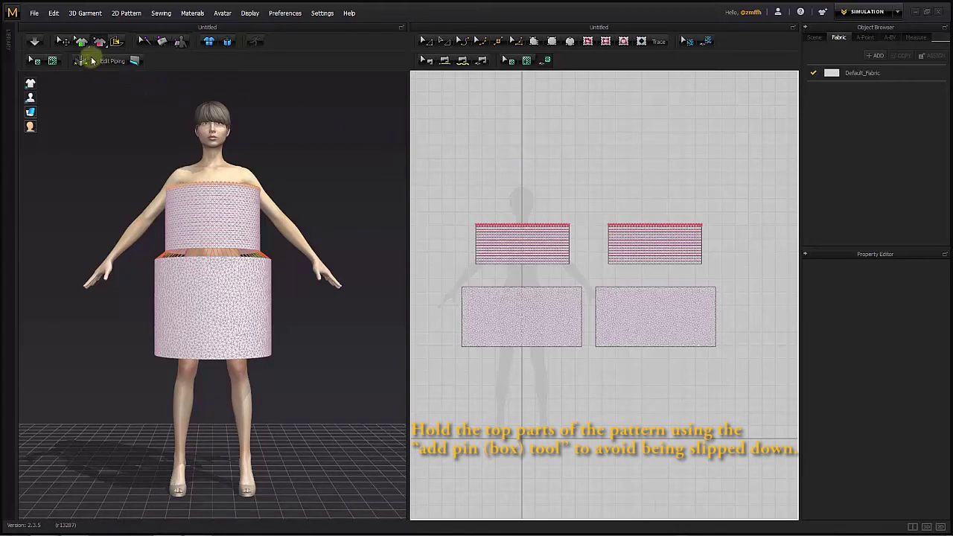
{"action": "left_click", "coordinate": [65, 43]}
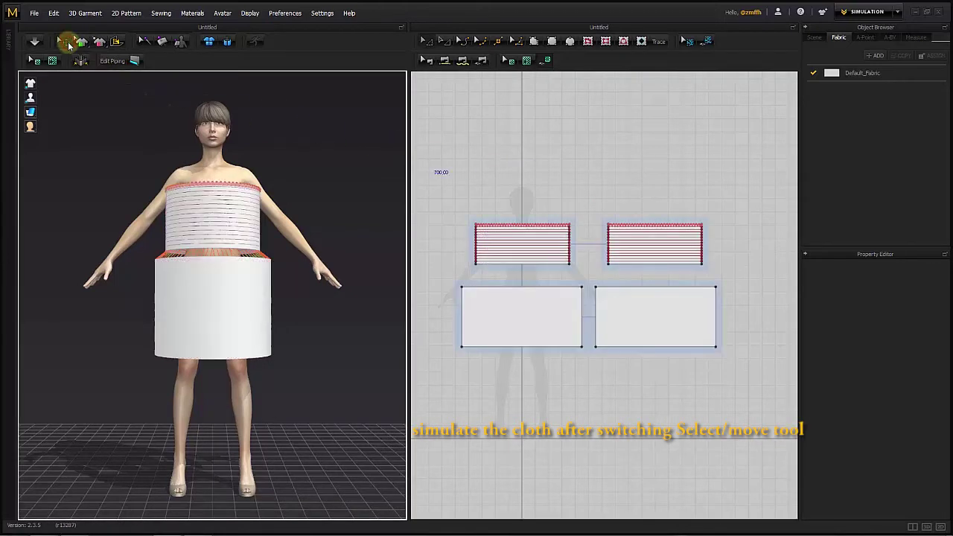
{"action": "left_click", "coordinate": [35, 41]}
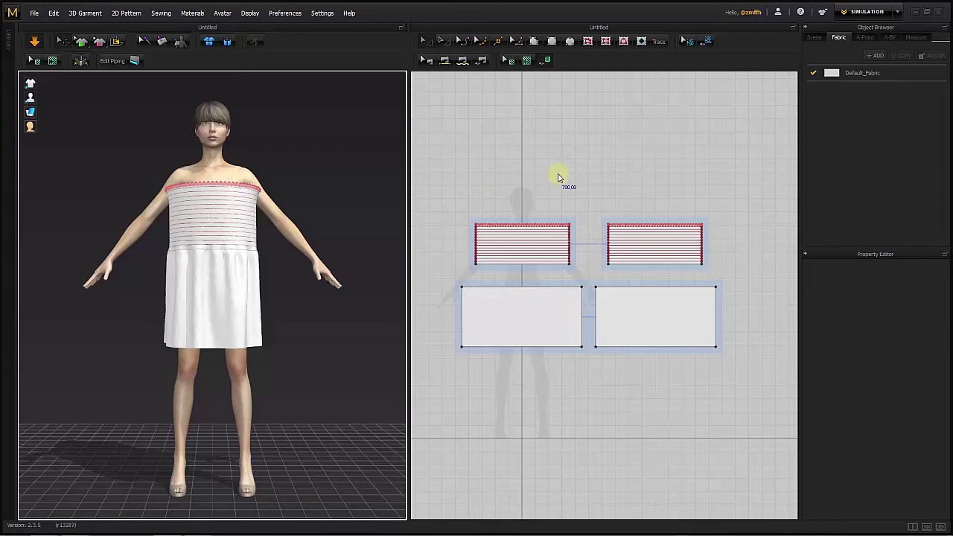
Lock all patterns and make the bodice's internal lines elastic with ratio 60.
{"action": "right_click", "coordinate": [561, 179]}
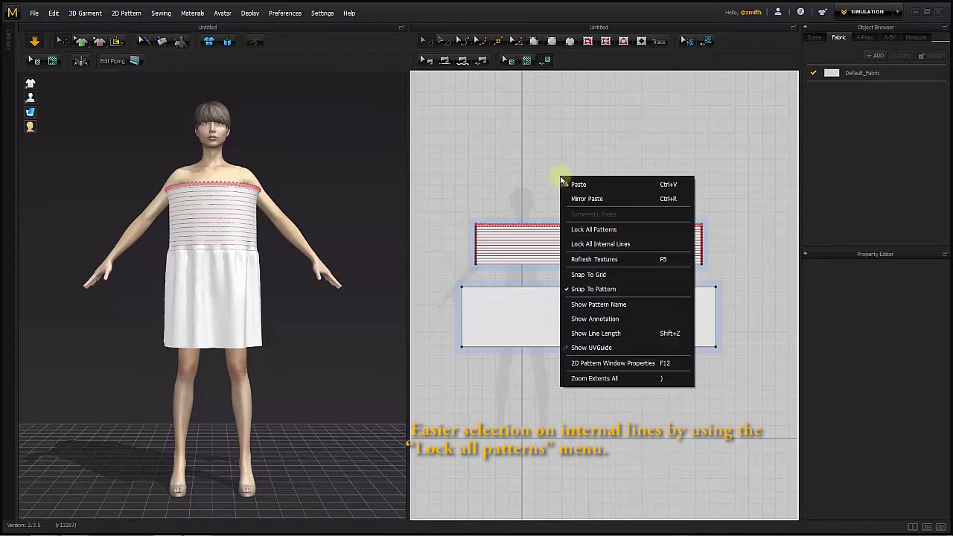
{"action": "left_click", "coordinate": [633, 231]}
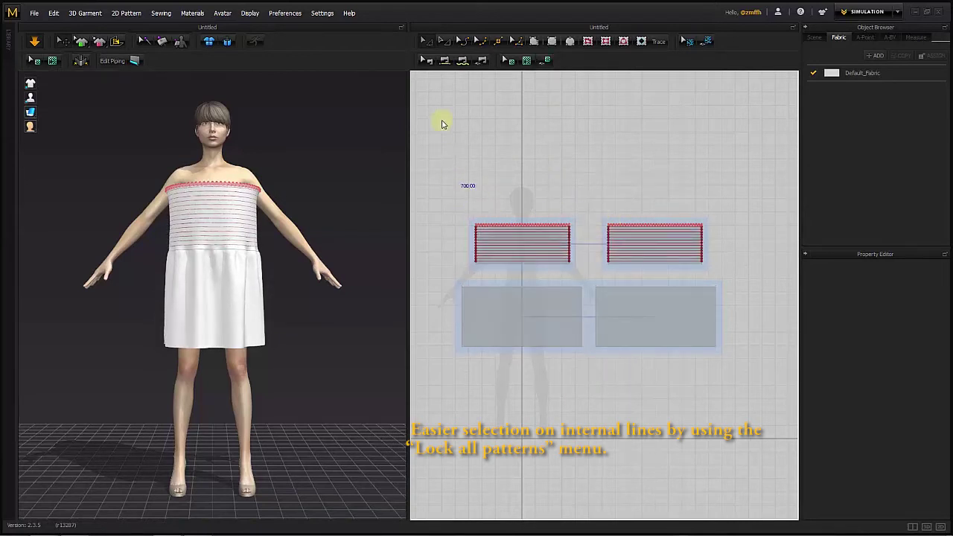
{"action": "left_click", "coordinate": [425, 41]}
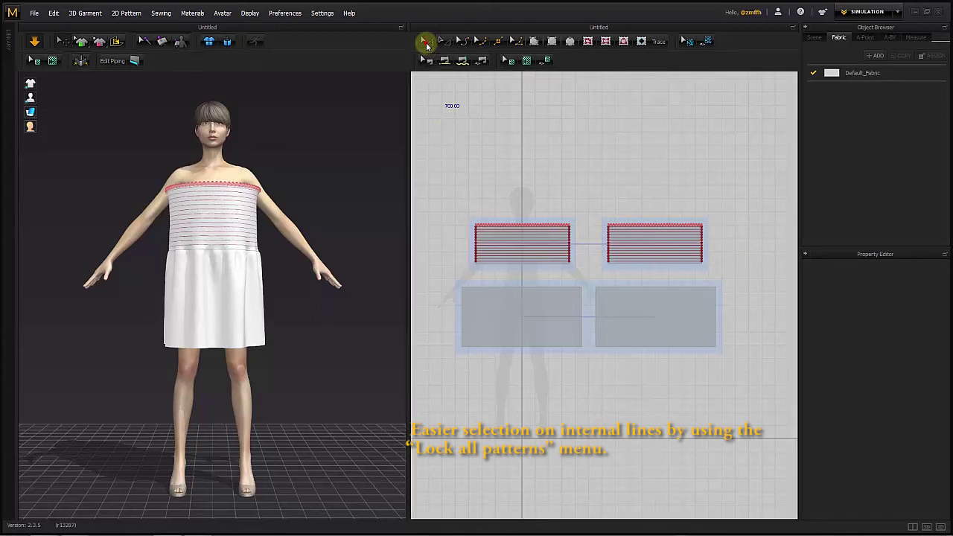
{"action": "left_click_drag", "start_coordinate": [472, 206], "coordinate": [575, 275]}
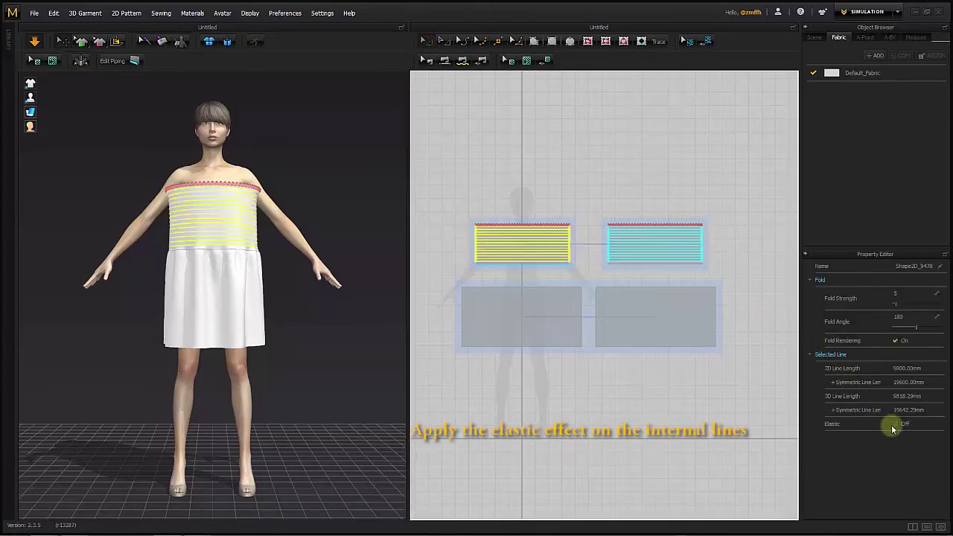
{"action": "left_click", "coordinate": [898, 424]}
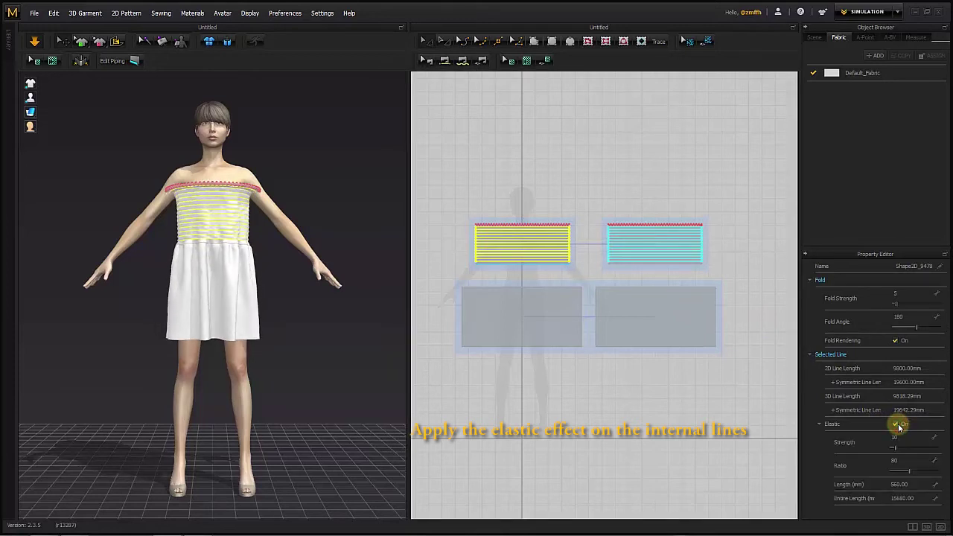
{"action": "left_click", "coordinate": [895, 459]}
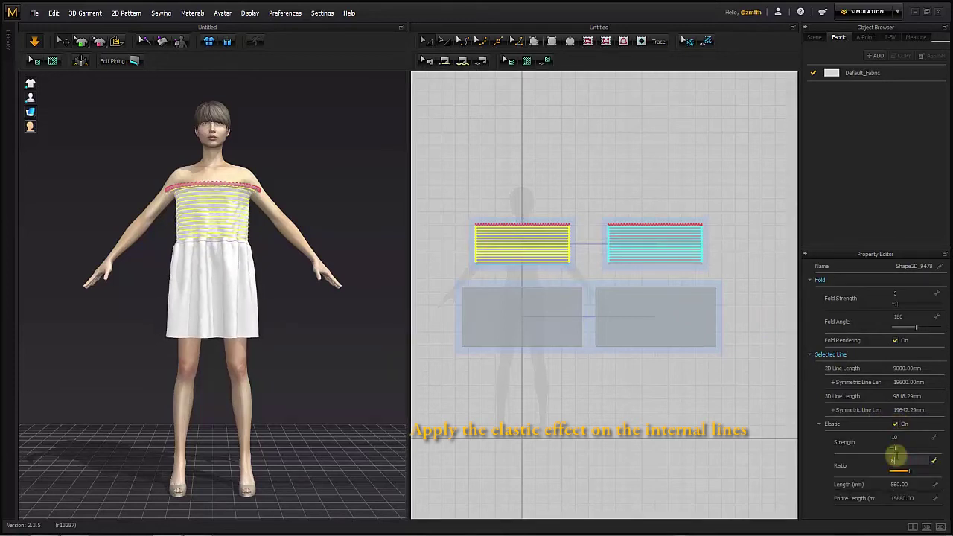
{"action": "type", "text": "60"}
{"action": "key", "text": "Return"}
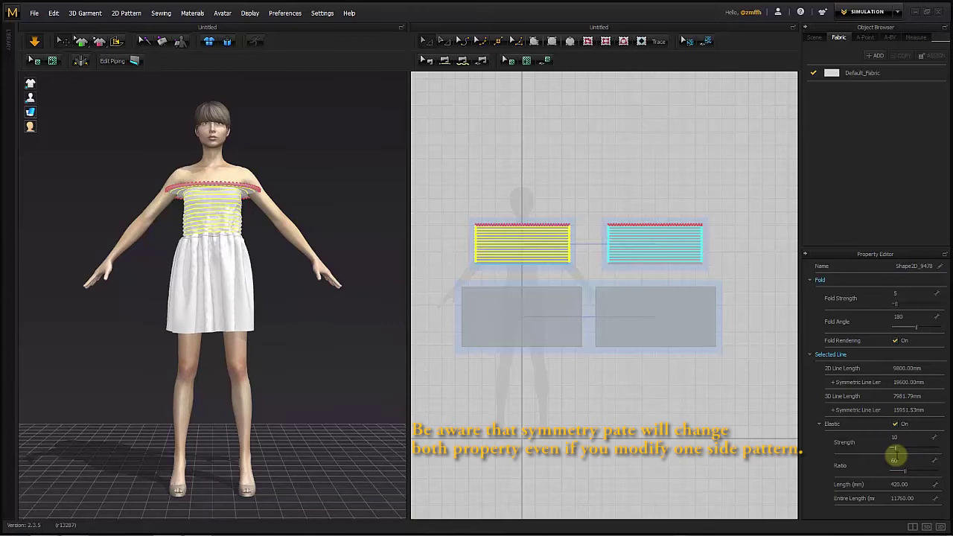
{"action": "left_click", "coordinate": [596, 356]}
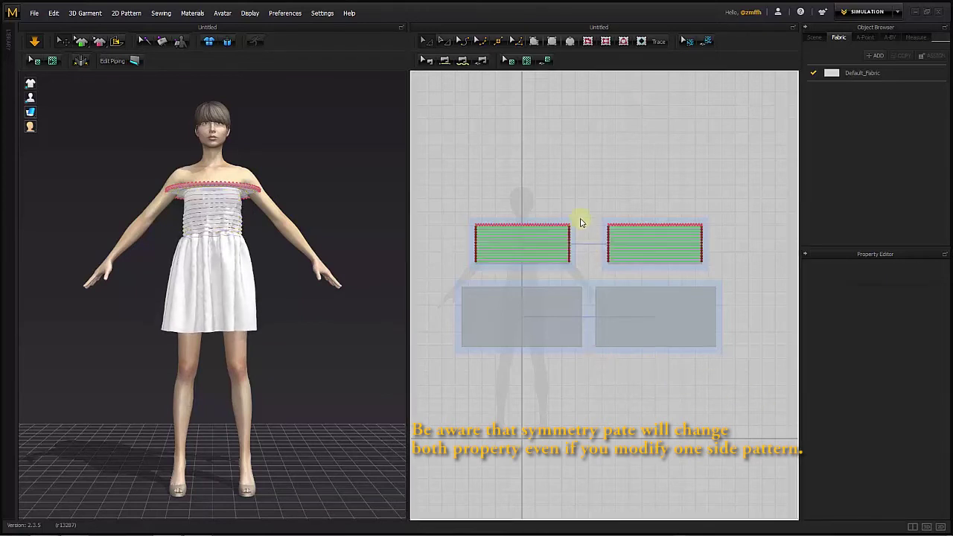
Unlock the patterns and turn on Elastic for the bodice's top and bottom edge lines.
{"action": "right_click", "coordinate": [575, 194]}
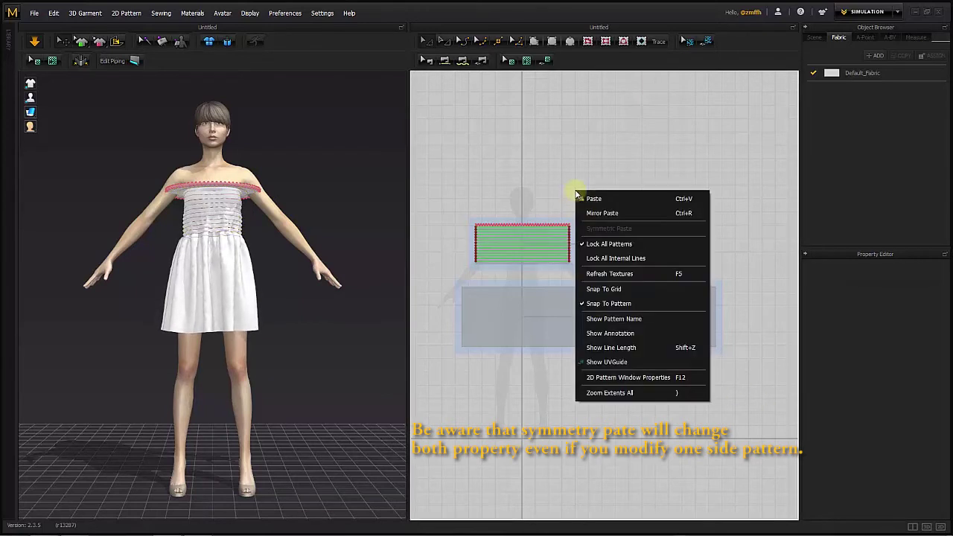
{"action": "left_click", "coordinate": [633, 245]}
{"action": "scroll", "coordinate": [527, 213], "scroll_direction": "up", "scroll_amount": 5}
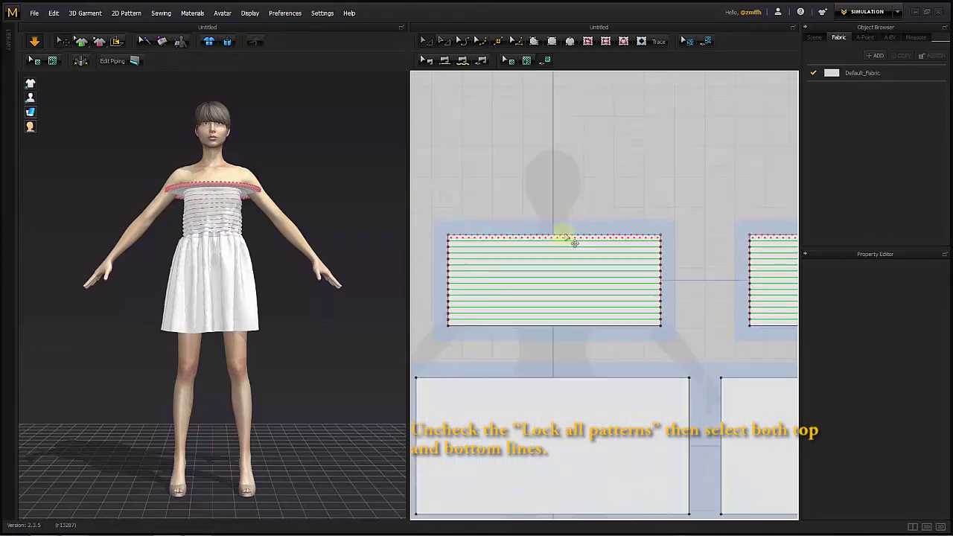
{"action": "scroll", "coordinate": [560, 185], "scroll_direction": "up", "scroll_amount": 2}
{"action": "left_click", "coordinate": [549, 202]}
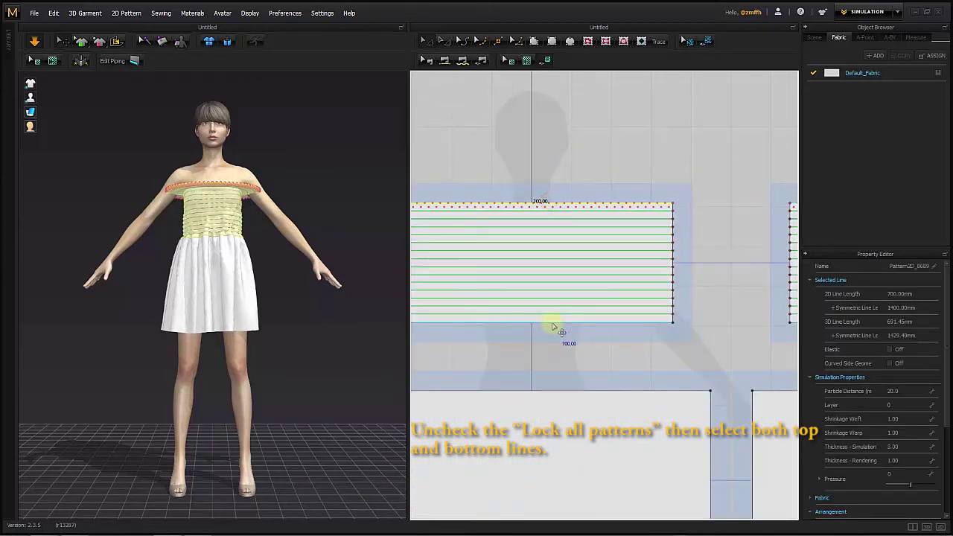
{"action": "left_click", "coordinate": [552, 323], "text": "shift"}
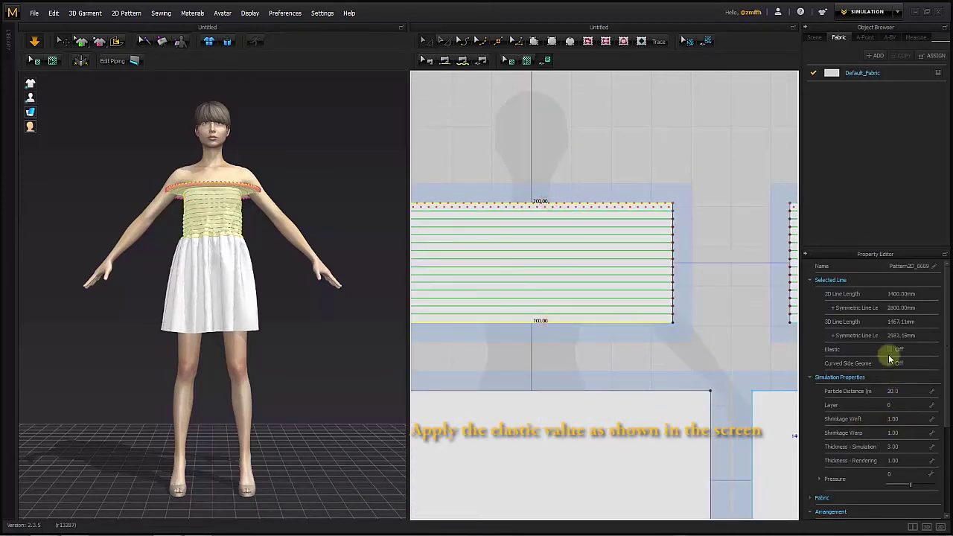
{"action": "left_click", "coordinate": [889, 352]}
{"action": "left_click", "coordinate": [897, 386]}
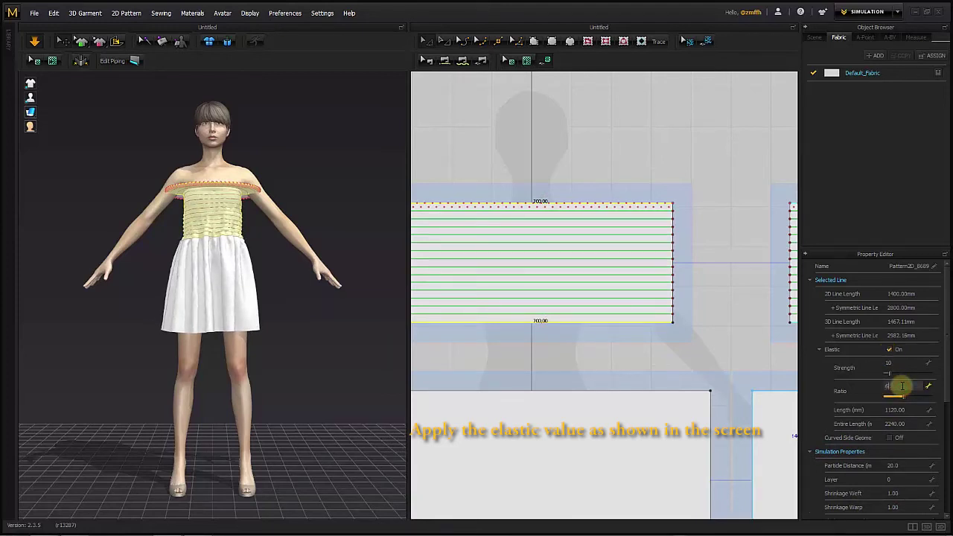
{"action": "left_click", "coordinate": [728, 358]}
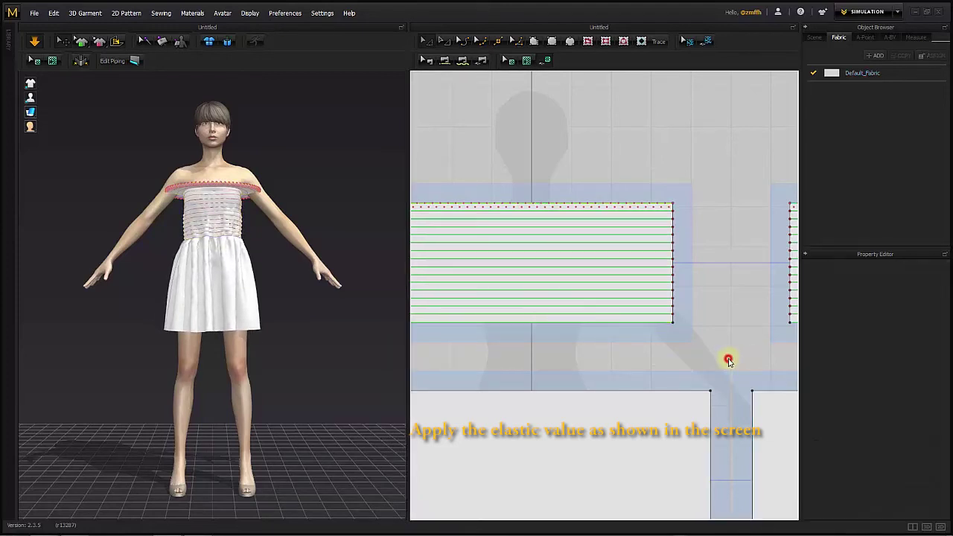
{"action": "scroll", "coordinate": [728, 363], "scroll_direction": "down", "scroll_amount": 2}
{"action": "scroll", "coordinate": [727, 363], "scroll_direction": "down", "scroll_amount": 4}
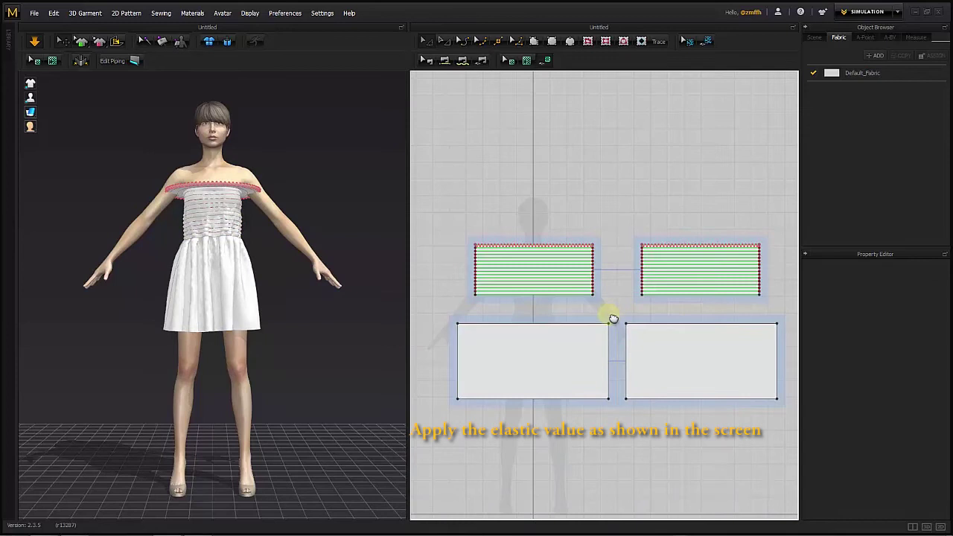
Delete all pins from the garment.
{"action": "right_click", "coordinate": [229, 254]}
{"action": "mouse_move", "coordinate": [316, 128]}
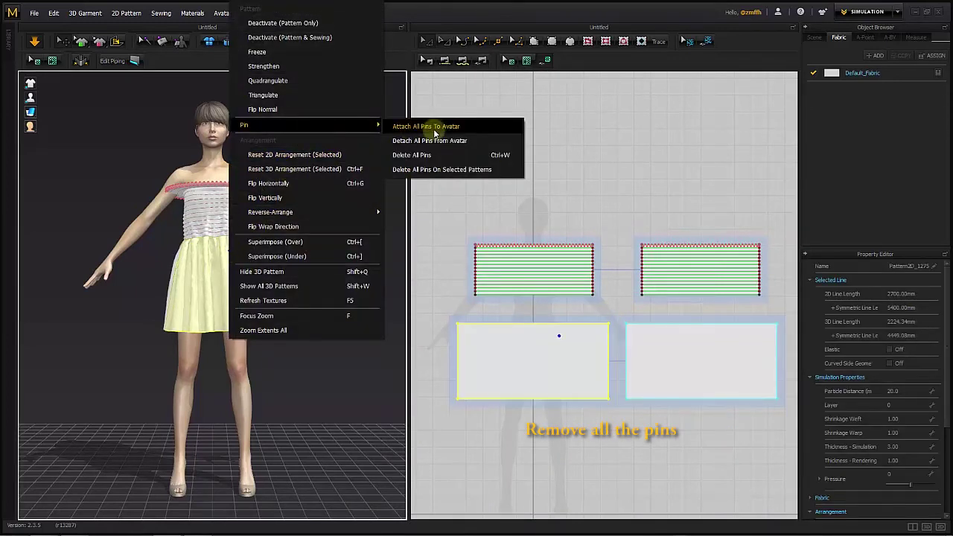
{"action": "left_click", "coordinate": [432, 155]}
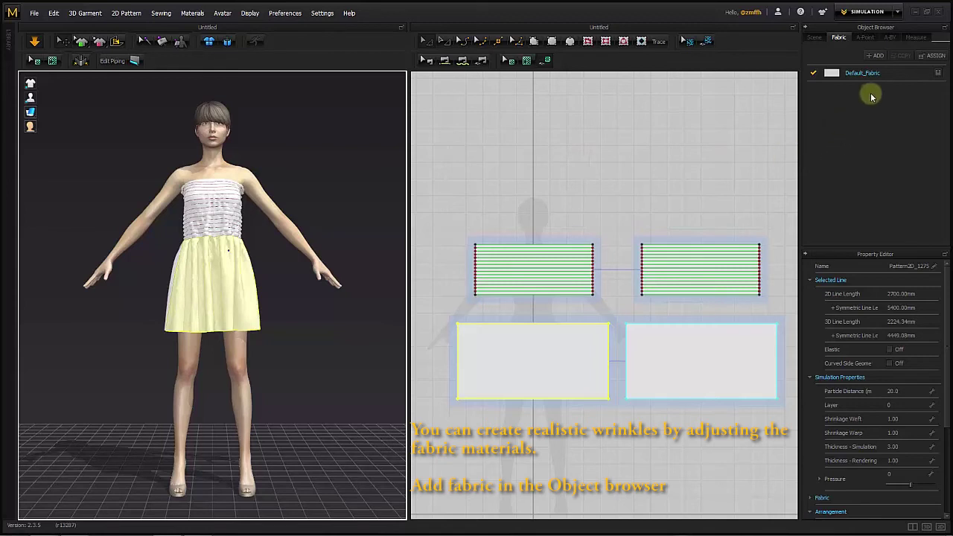
Add a new fabric, FABRIC_1, with the R_Chiffon physical preset.
{"action": "left_click", "coordinate": [882, 56]}
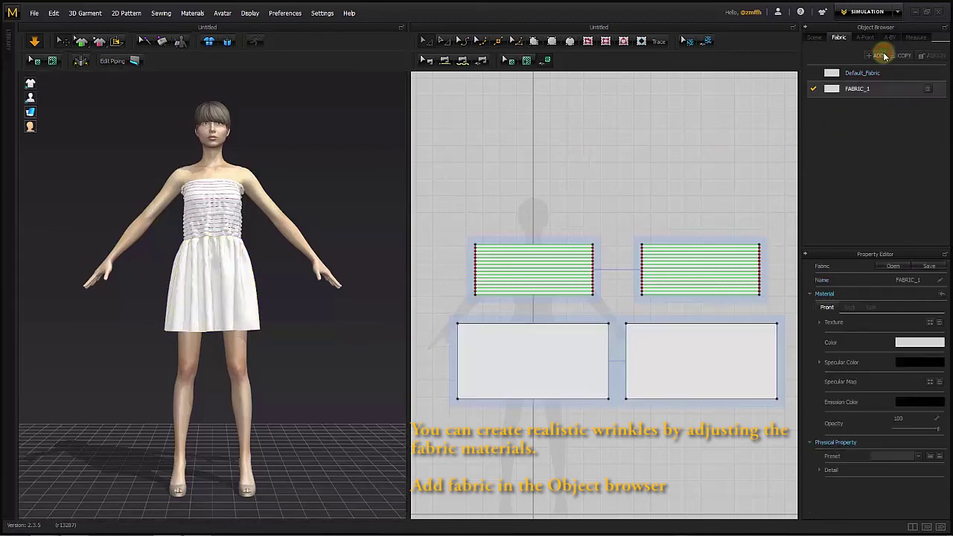
{"action": "left_click", "coordinate": [919, 457]}
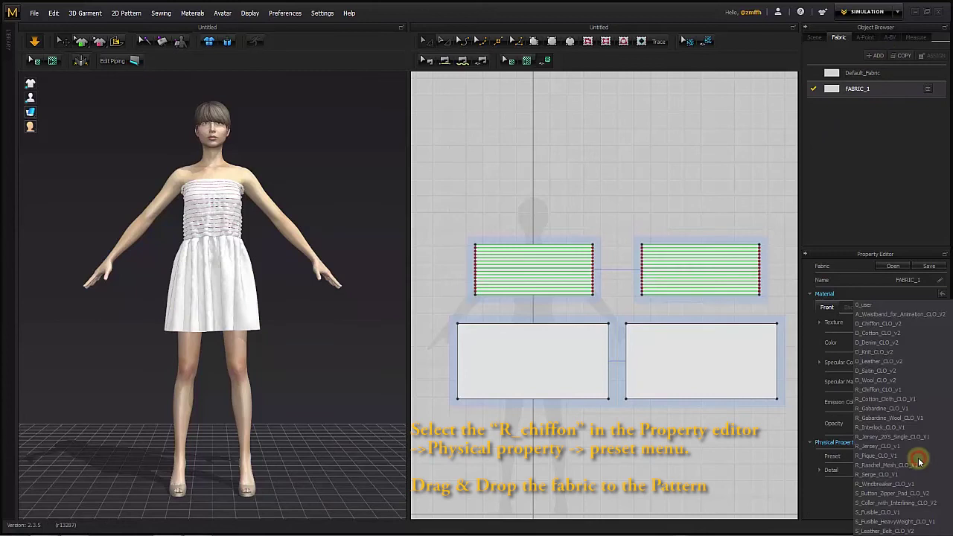
{"action": "left_click", "coordinate": [917, 390]}
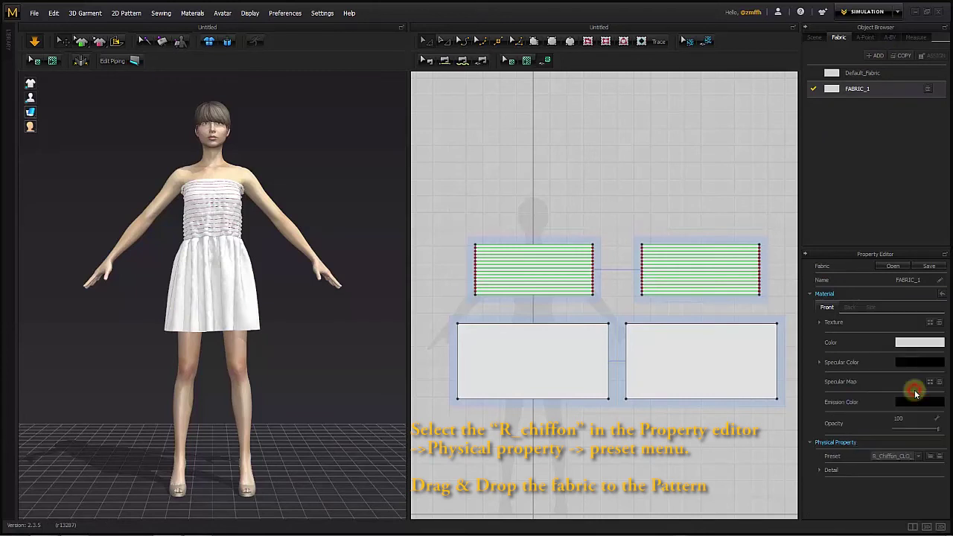
{"action": "left_click", "coordinate": [785, 188]}
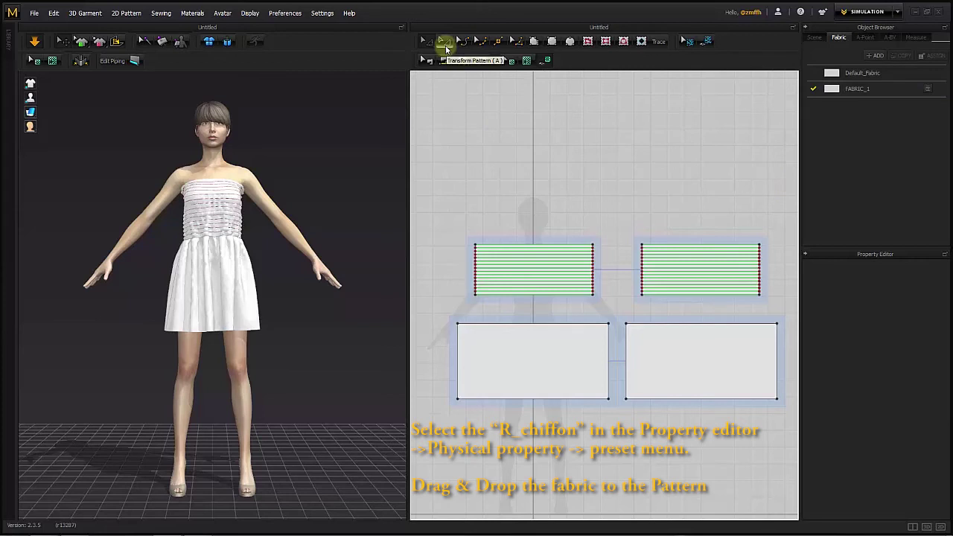
Apply FABRIC_1 to all four dress patterns.
{"action": "left_click", "coordinate": [445, 41]}
{"action": "left_click_drag", "start_coordinate": [439, 199], "coordinate": [786, 426]}
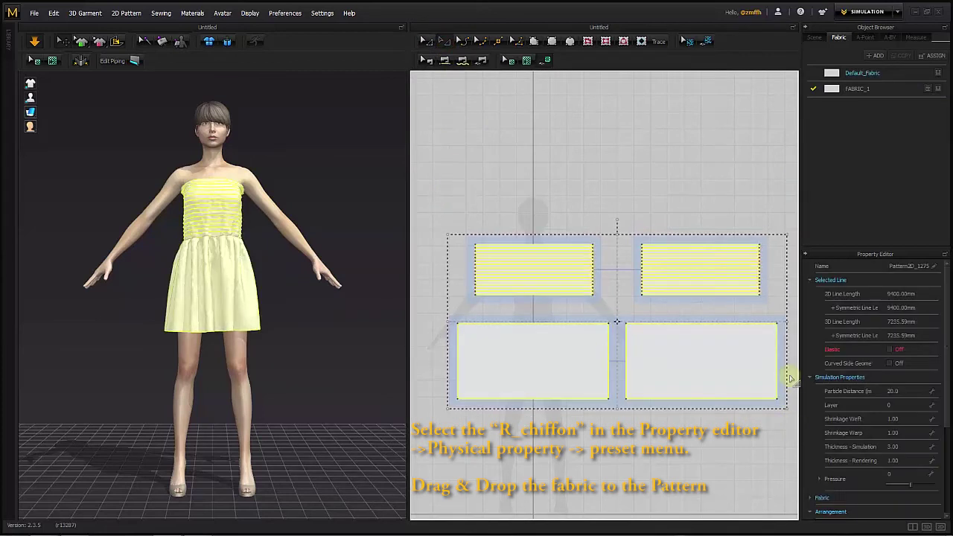
{"action": "left_click_drag", "start_coordinate": [863, 100], "coordinate": [730, 272]}
{"action": "left_click", "coordinate": [603, 205]}
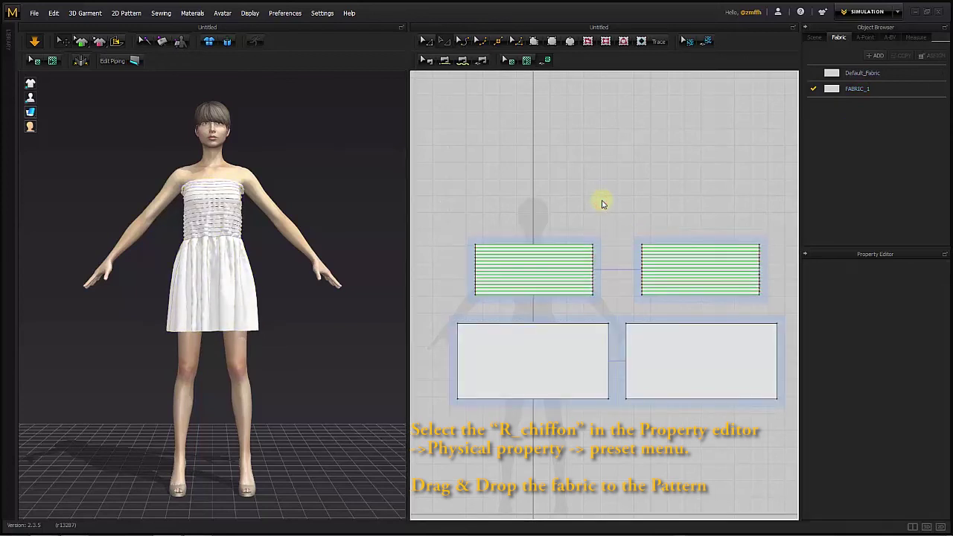
{"action": "left_click_drag", "start_coordinate": [449, 204], "coordinate": [788, 422]}
Set Particle Distance to 5 on all dress patterns and re-run the cloth simulation.
{"action": "left_click", "coordinate": [894, 391]}
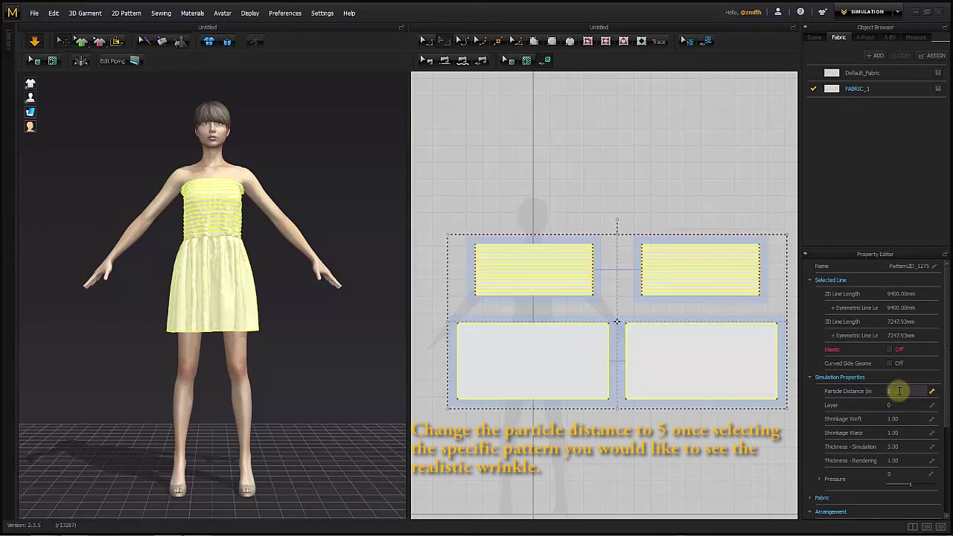
{"action": "type", "text": "5"}
{"action": "key", "text": "Return"}
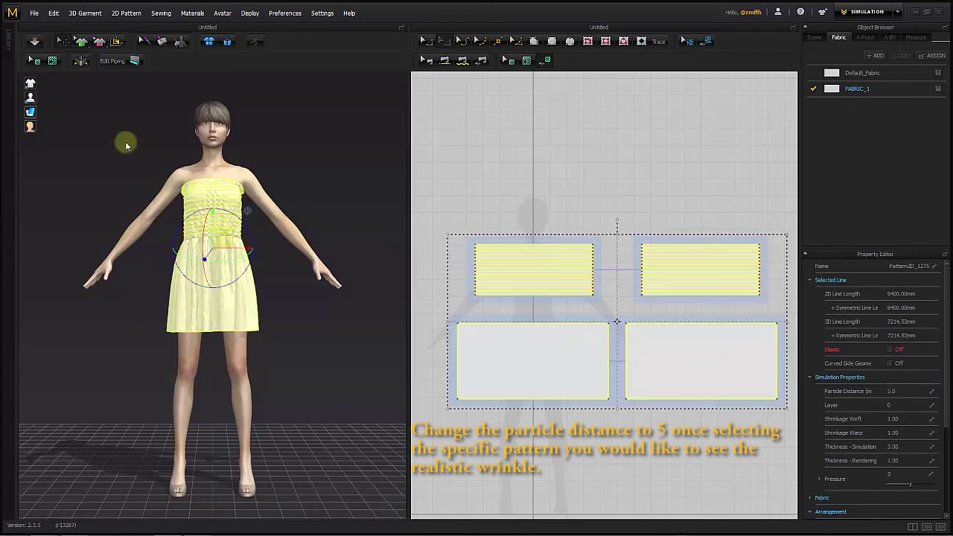
{"action": "left_click", "coordinate": [35, 43]}
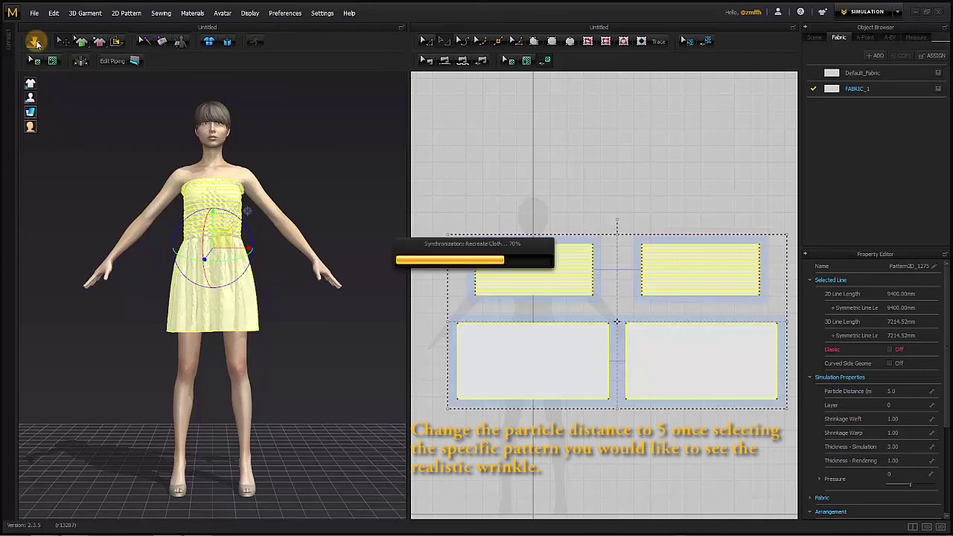
{"action": "left_click", "coordinate": [396, 197]}
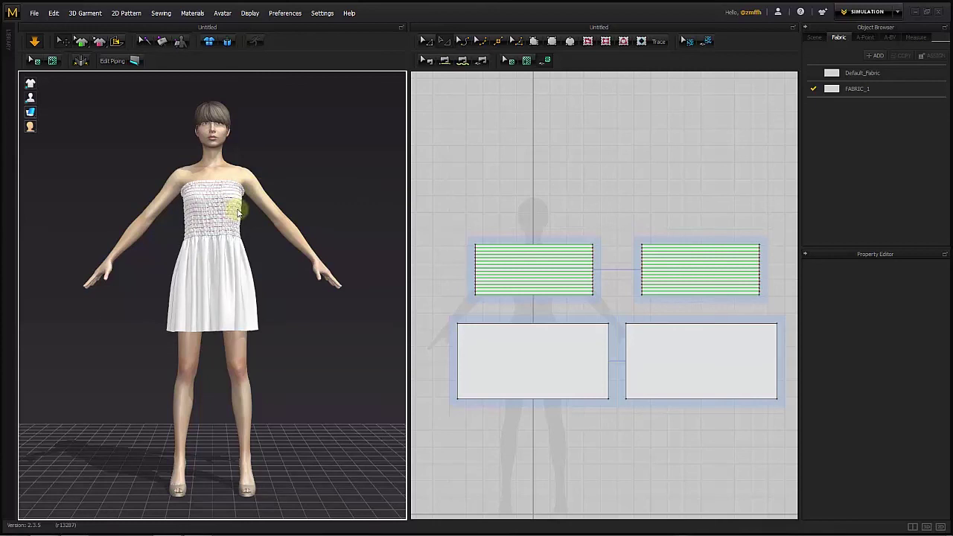
Zoom in on the bodice and tug its front fabric during simulation to even the smocked rows.
{"action": "scroll", "coordinate": [243, 265], "scroll_direction": "up", "scroll_amount": 4}
{"action": "scroll", "coordinate": [250, 262], "scroll_direction": "up", "scroll_amount": 1}
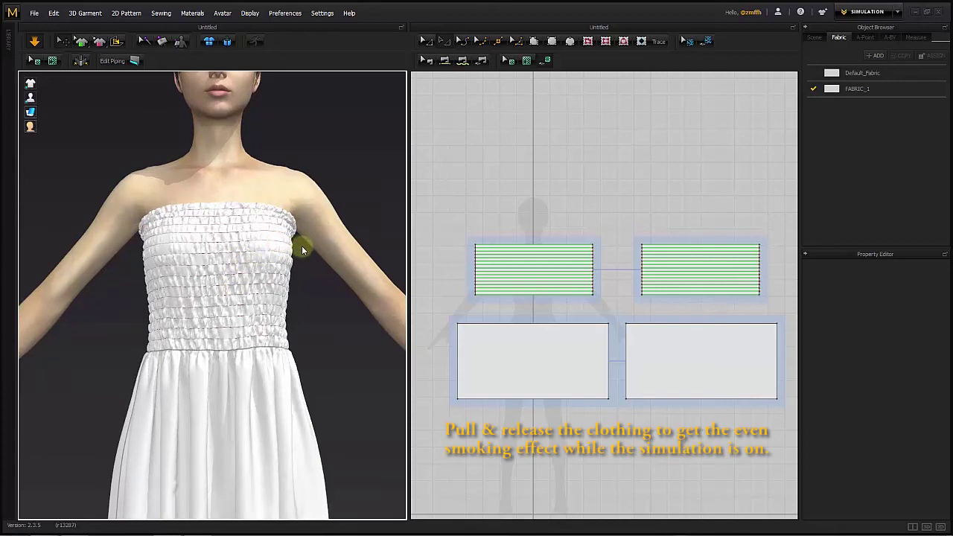
{"action": "left_click", "coordinate": [305, 247]}
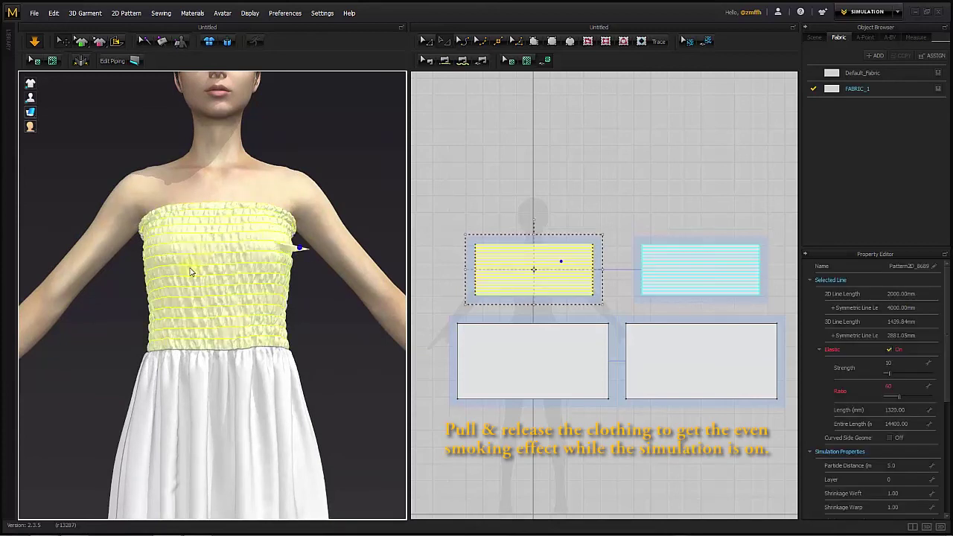
{"action": "left_click_drag", "start_coordinate": [200, 266], "coordinate": [191, 281]}
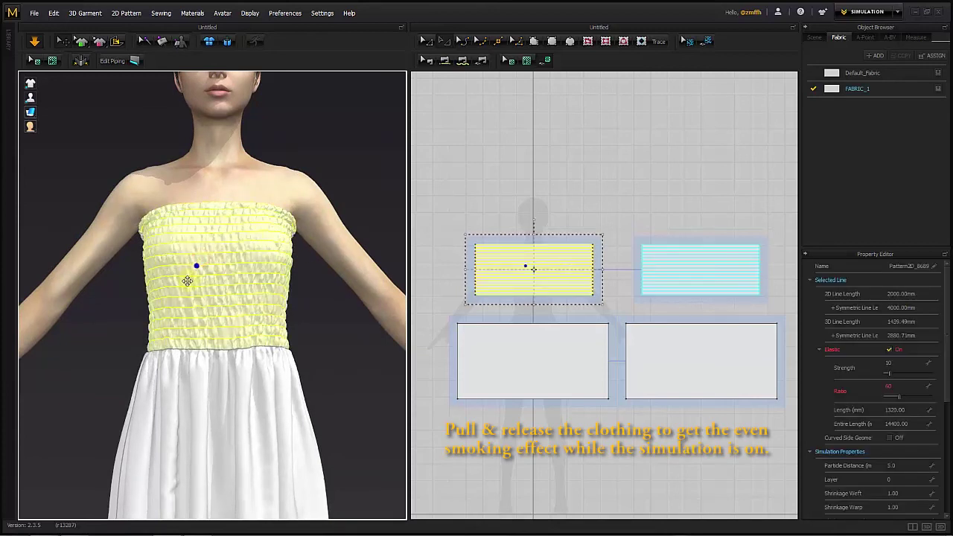